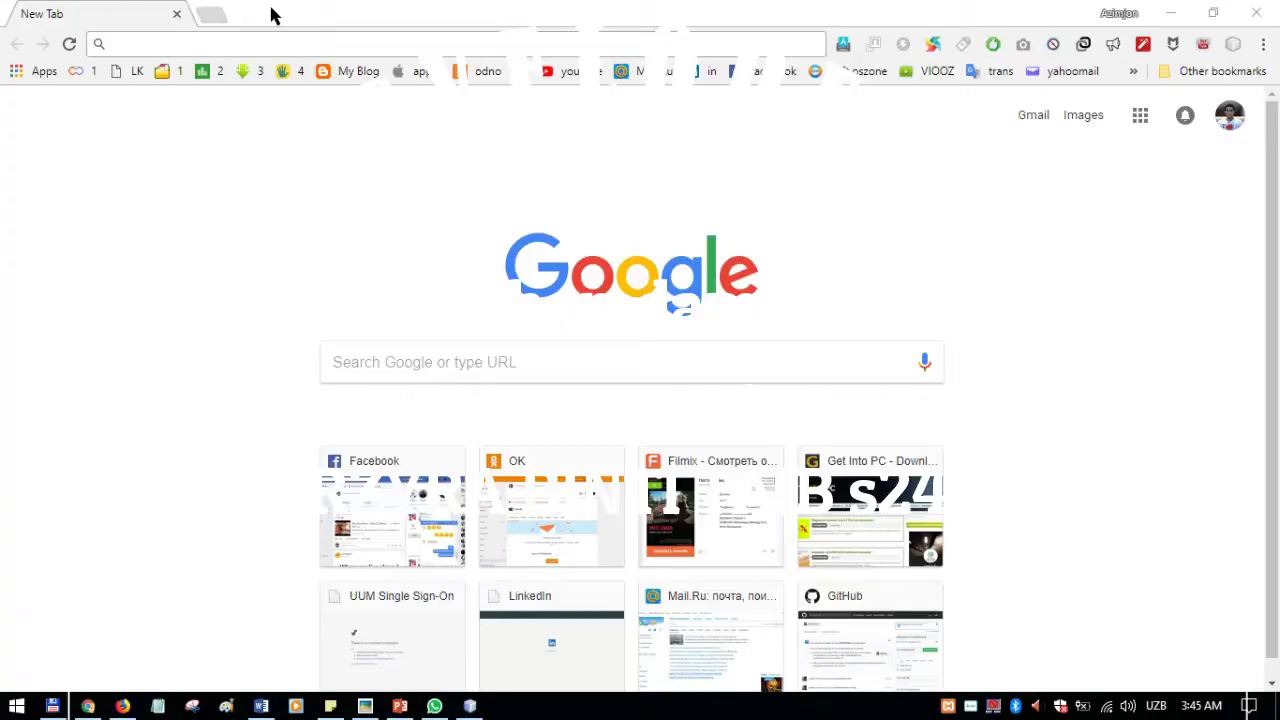
Step: Load organic.j.layershift.co.uk from the new tab's address bar
click(264, 41)
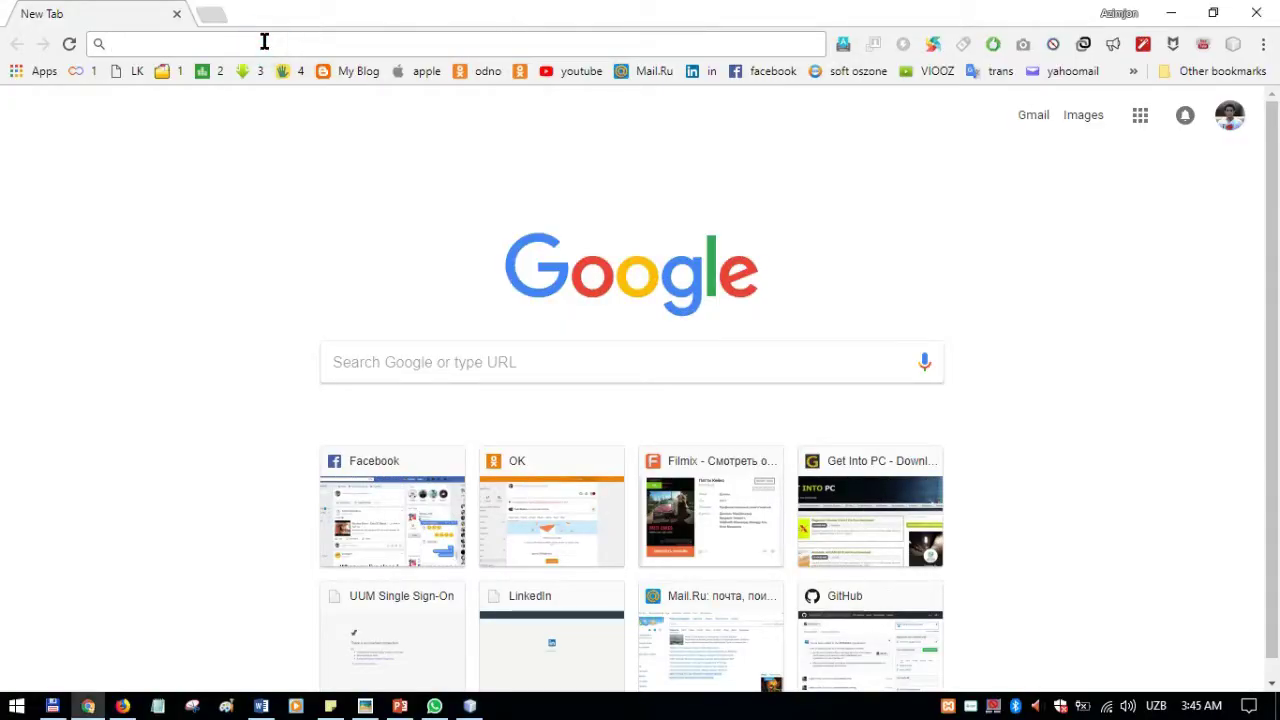
text(organic.j.layershift.co.uk)
key(Return)
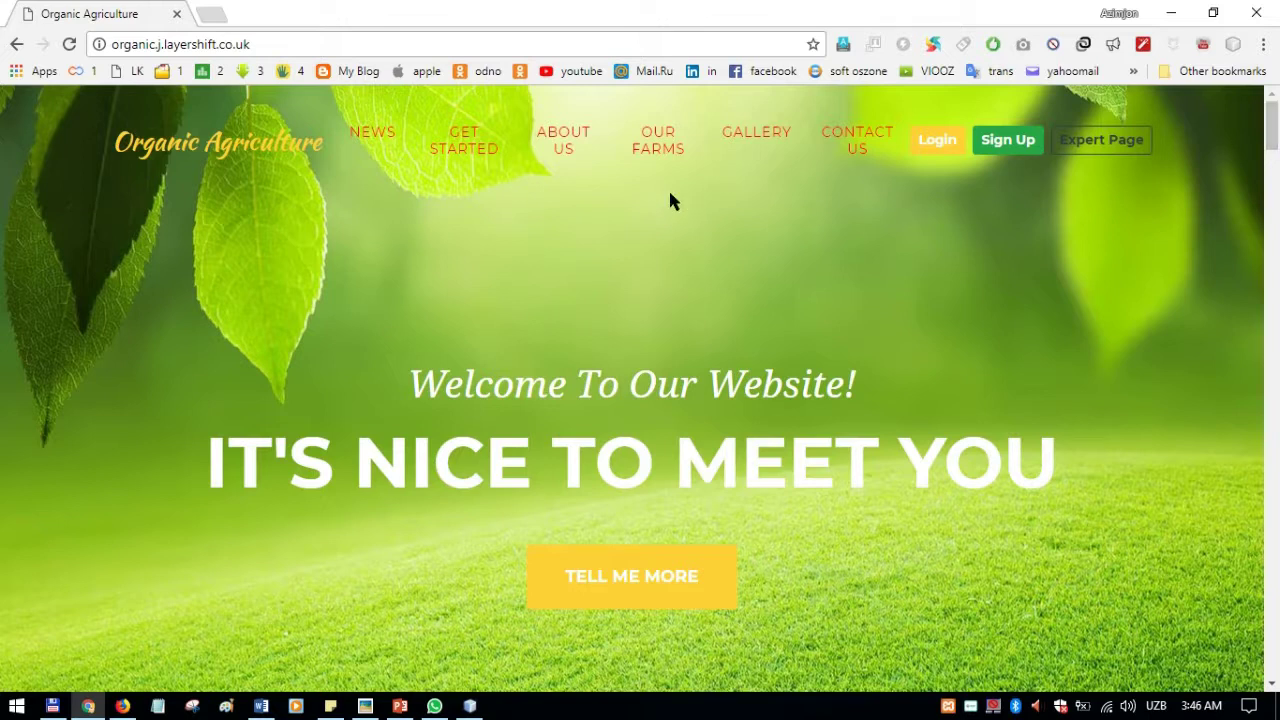
scroll(537, 290, down, 2)
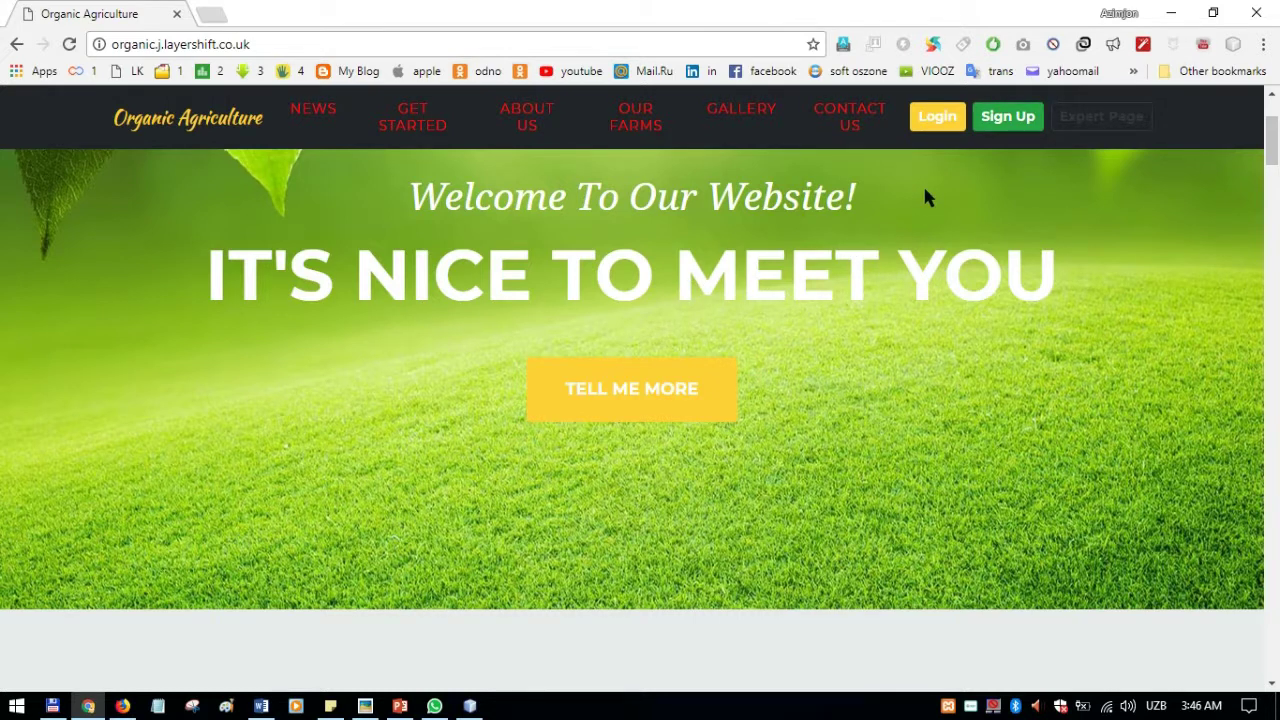
click(1007, 118)
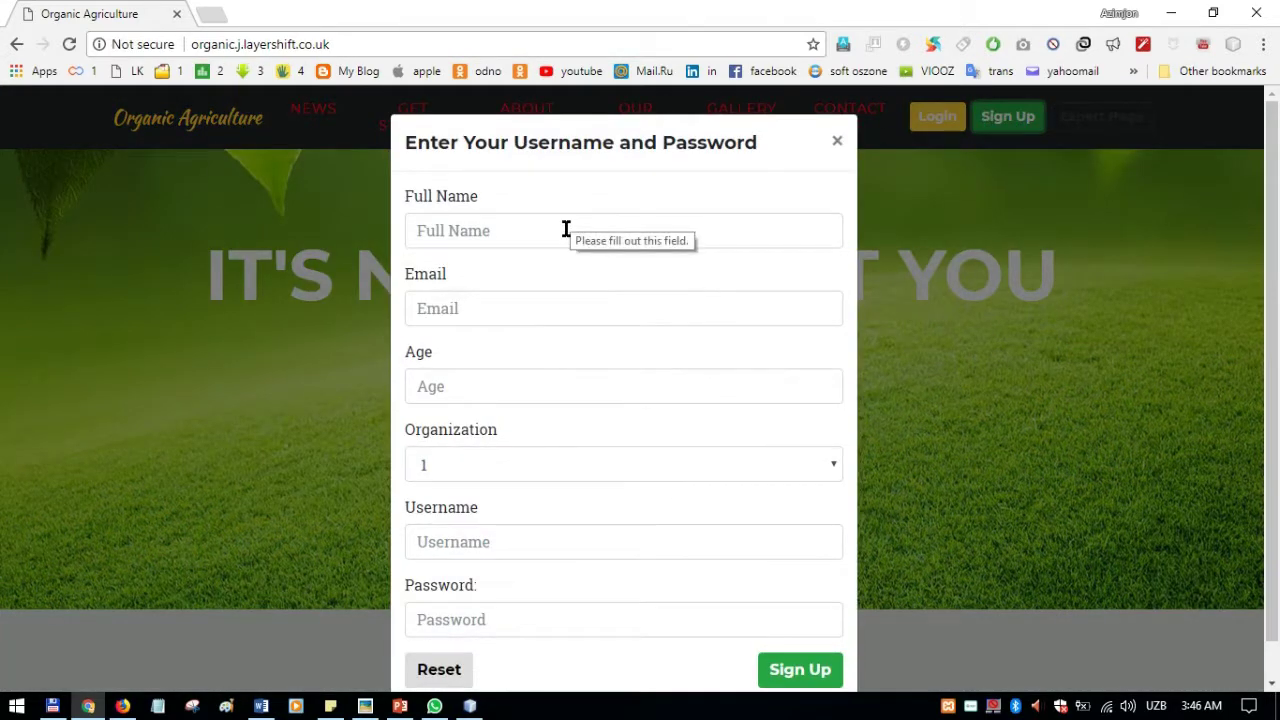
click(566, 230)
click(509, 315)
click(486, 390)
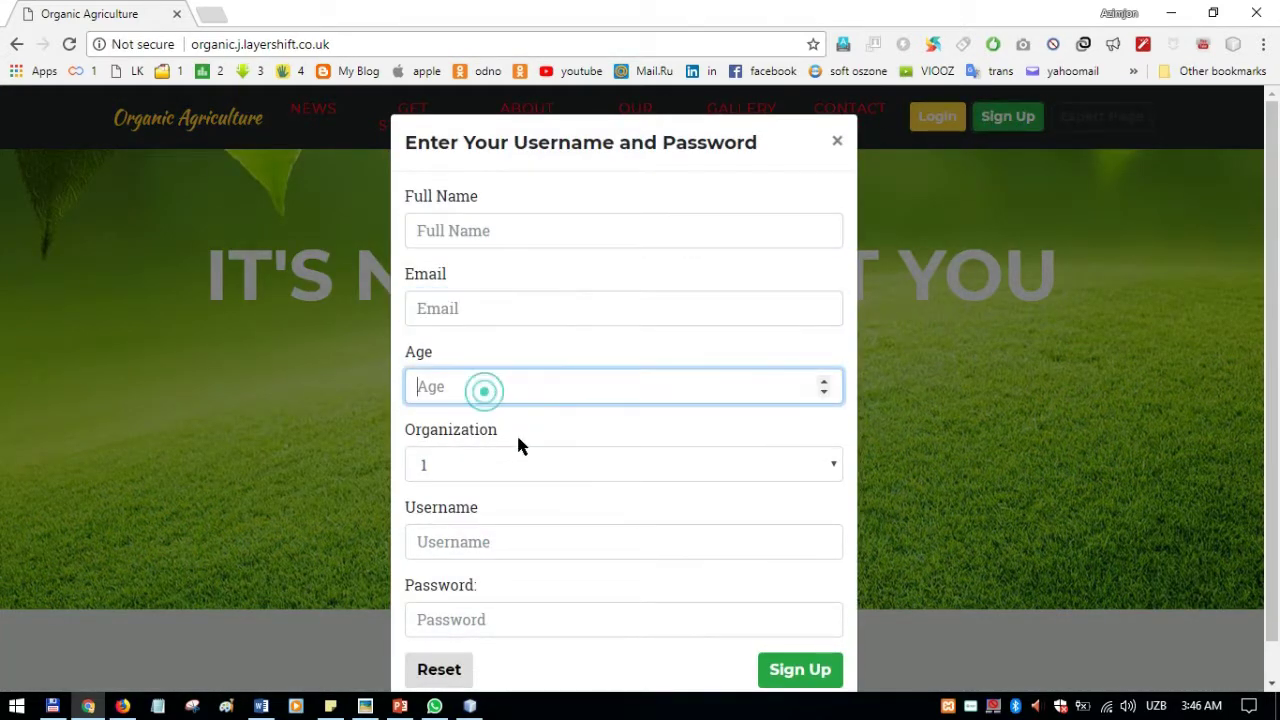
click(517, 463)
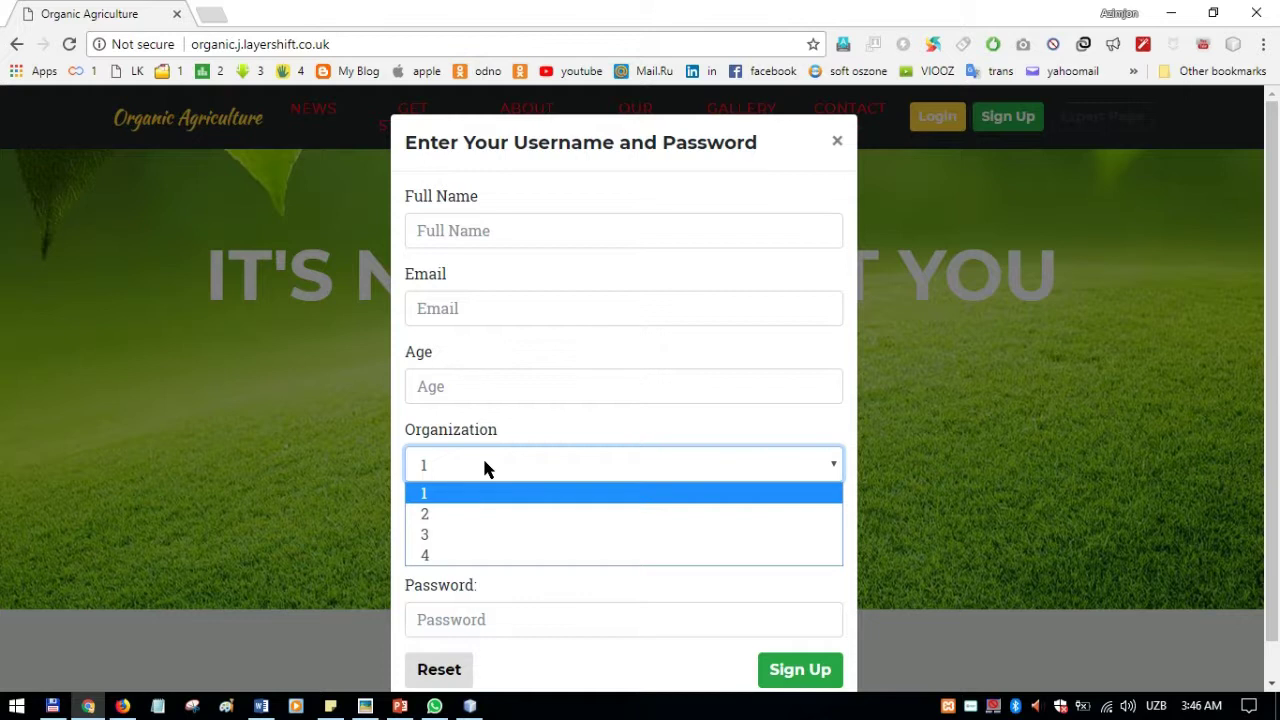
click(516, 466)
click(458, 547)
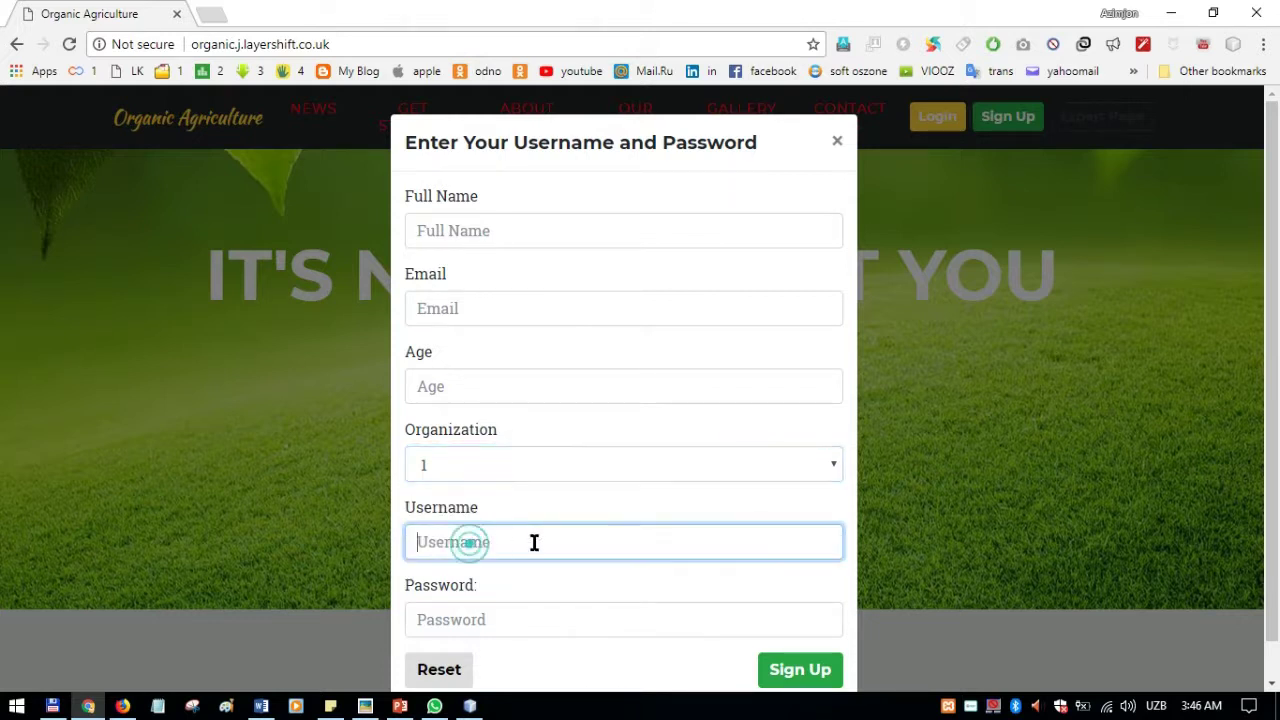
click(481, 619)
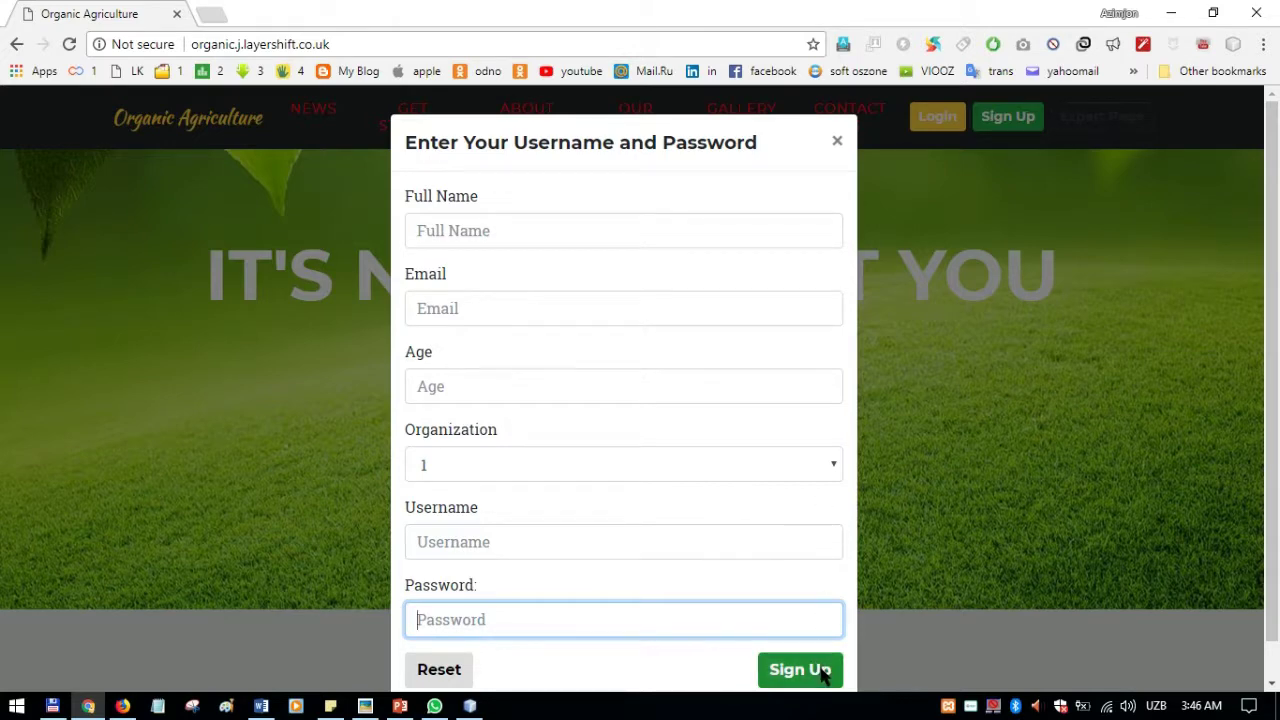
click(948, 365)
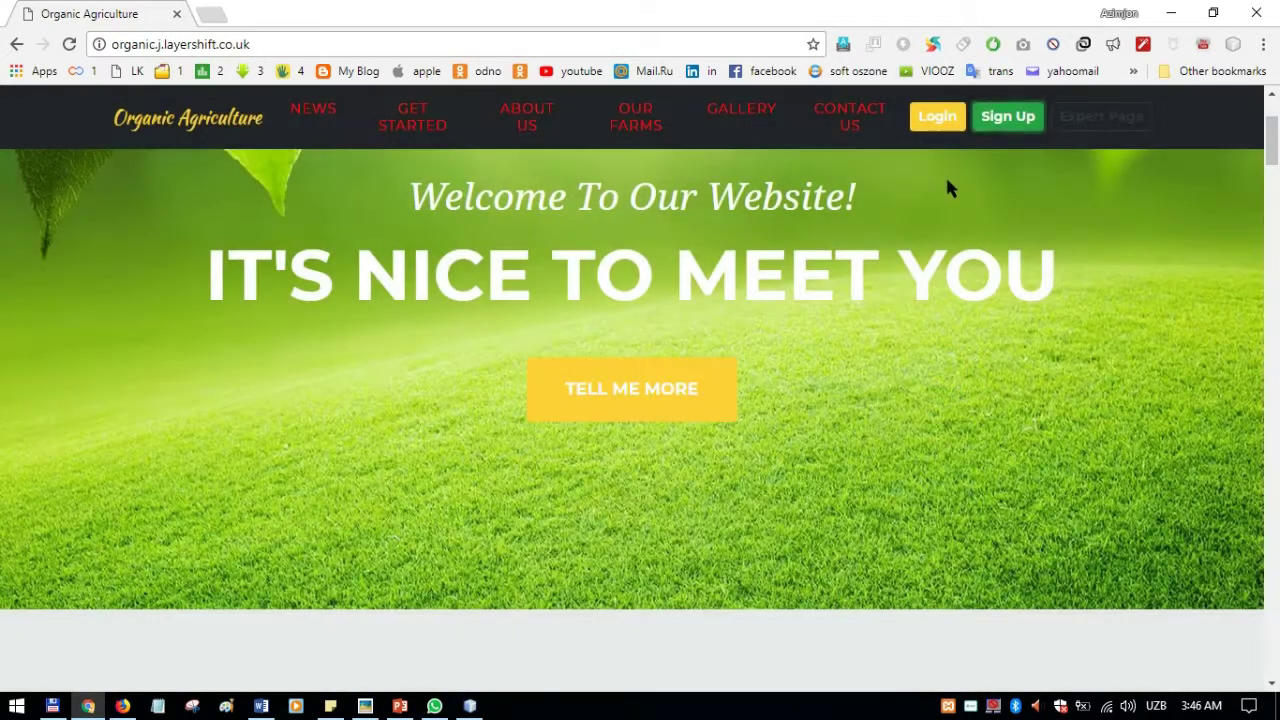
Step: Open and dismiss the login form, then follow the Expert Page link back to index.jsp
click(940, 118)
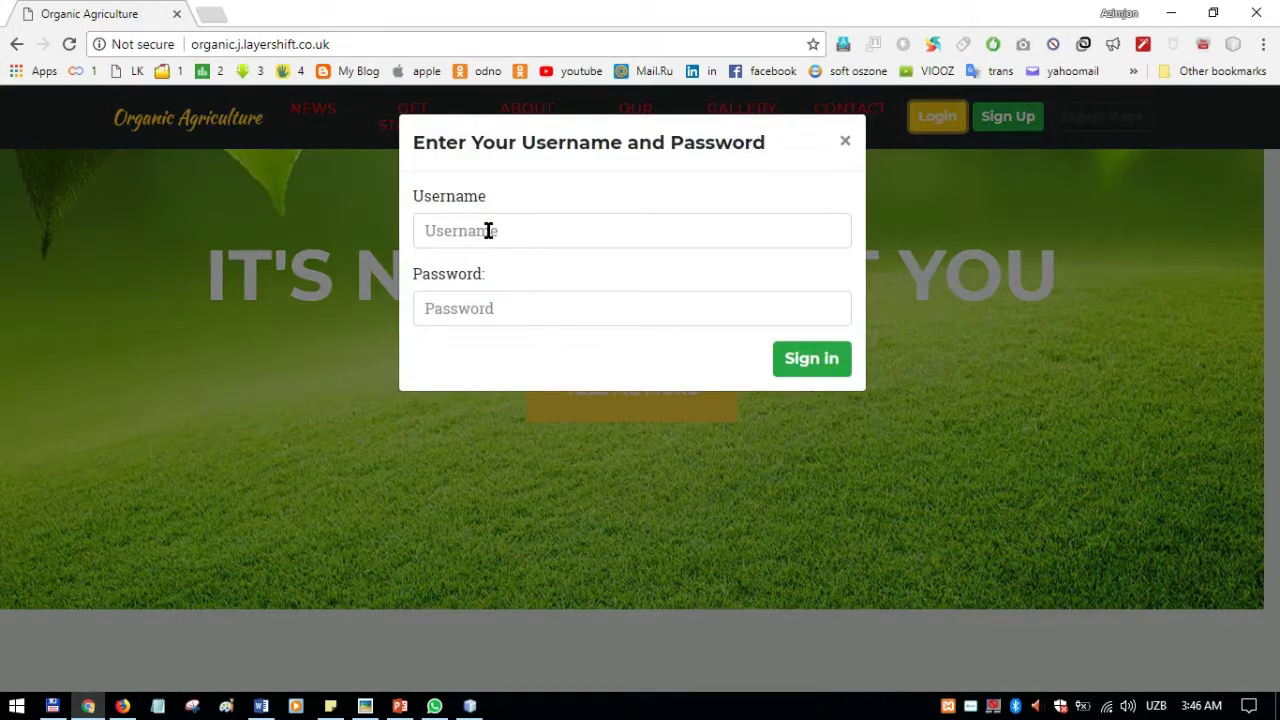
click(491, 308)
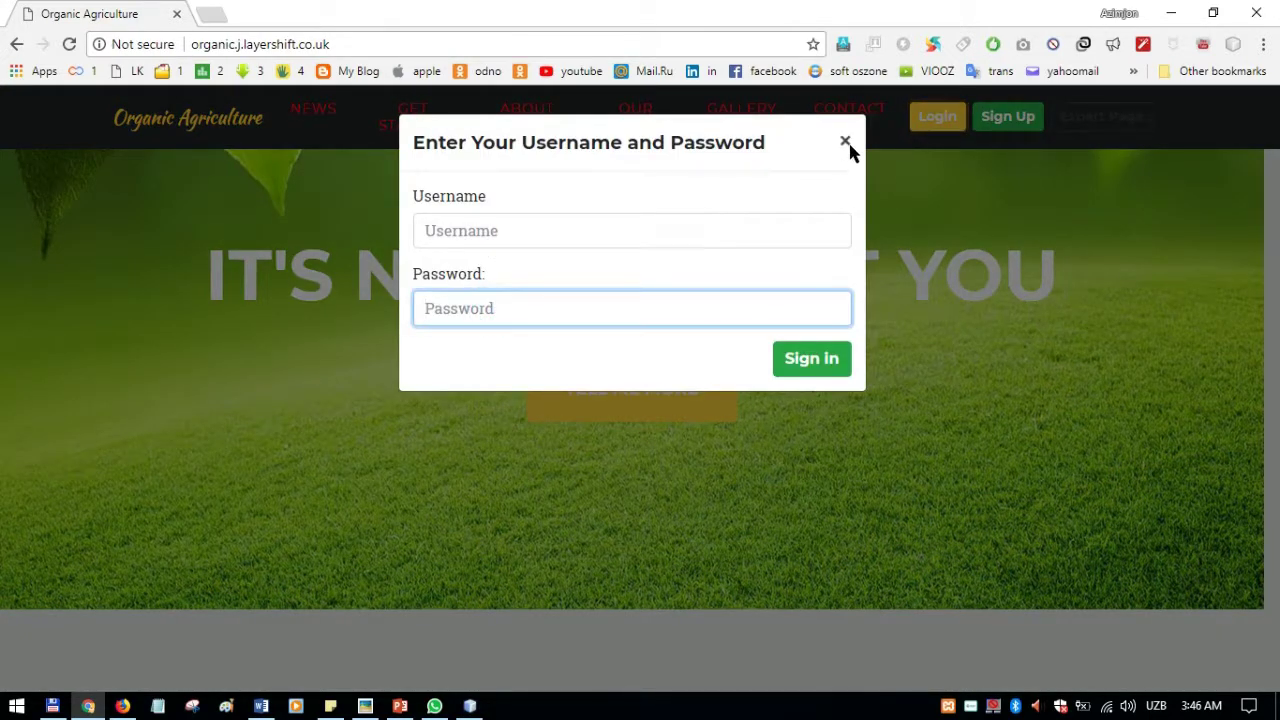
click(845, 143)
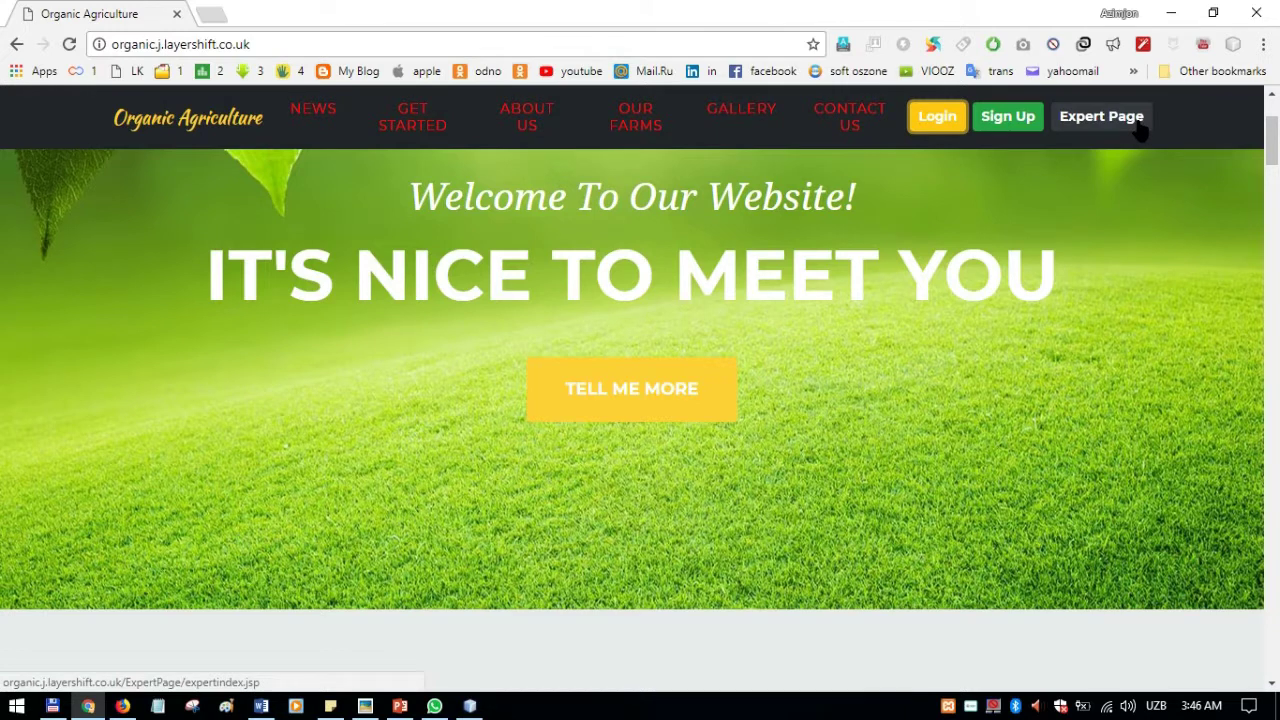
click(1134, 120)
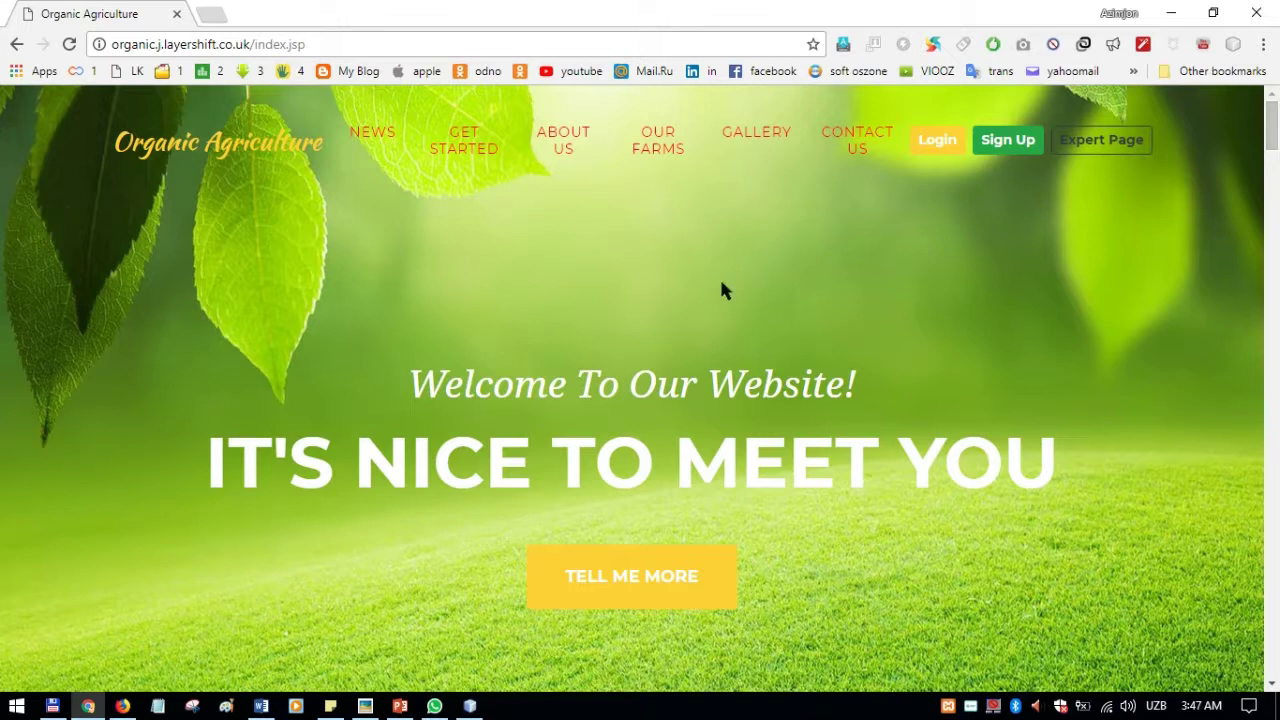
scroll(700, 266, down, 1)
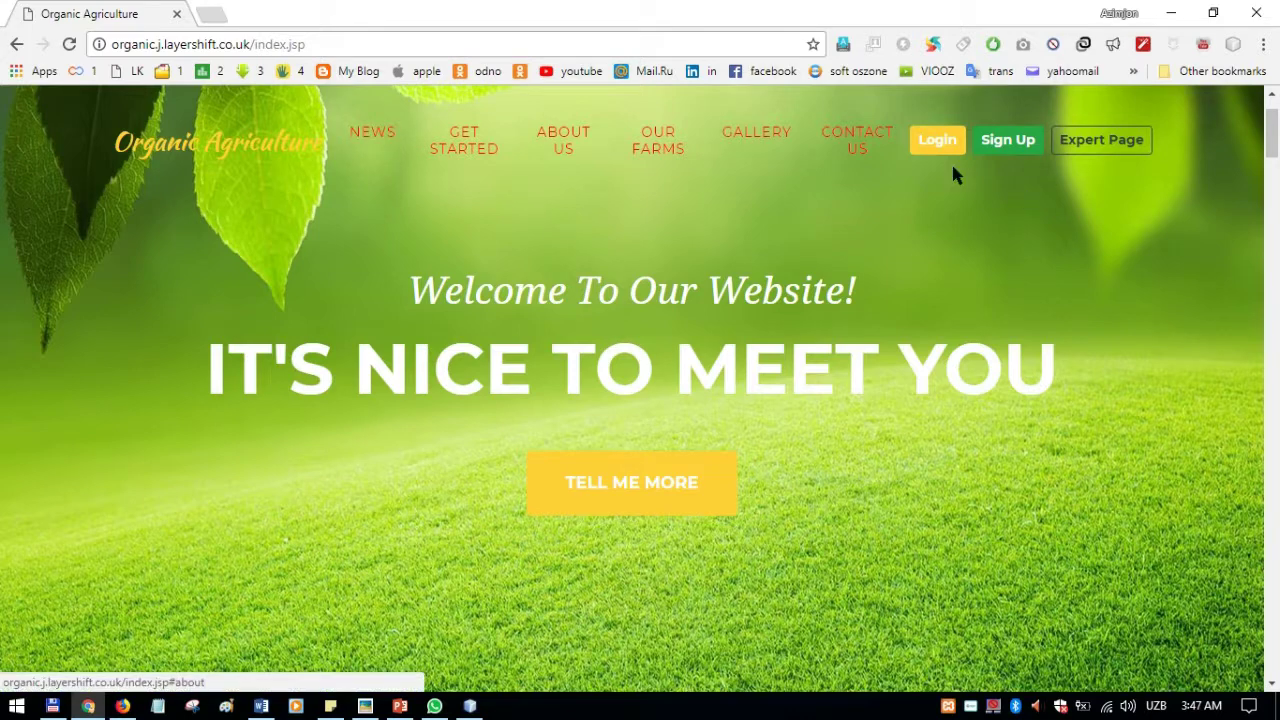
scroll(900, 278, down, 5)
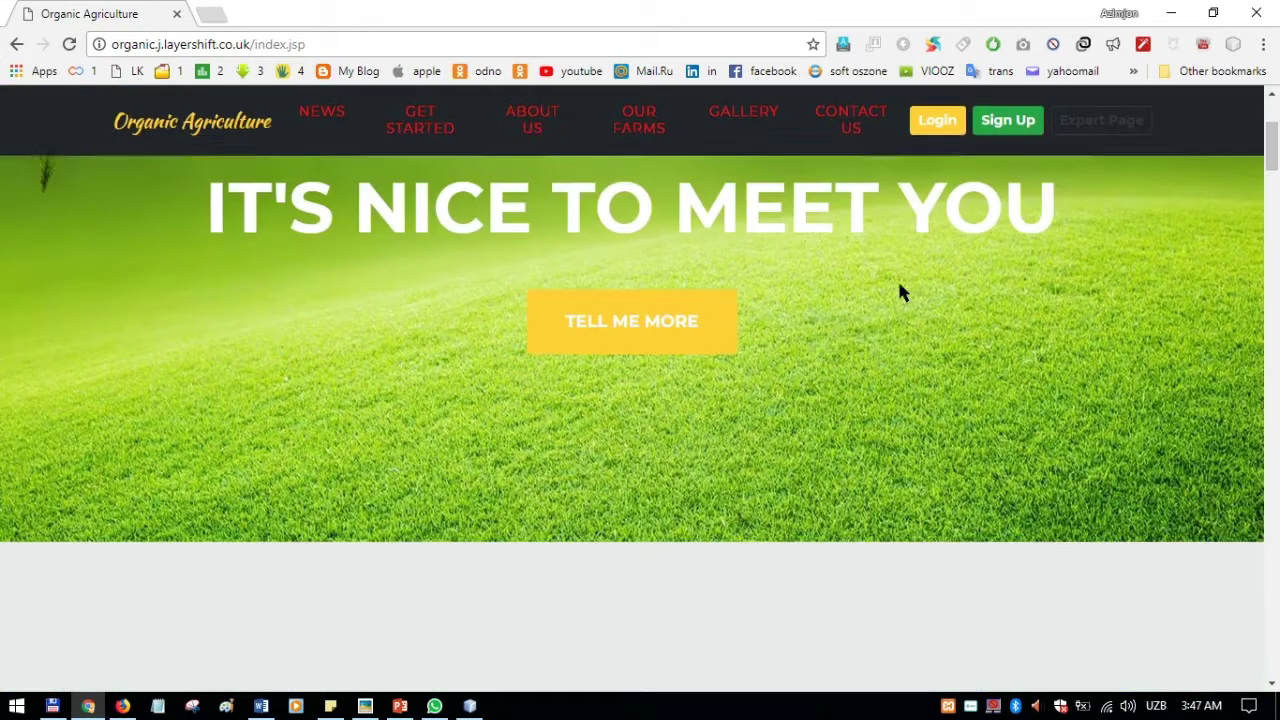
scroll(890, 265, down, 2)
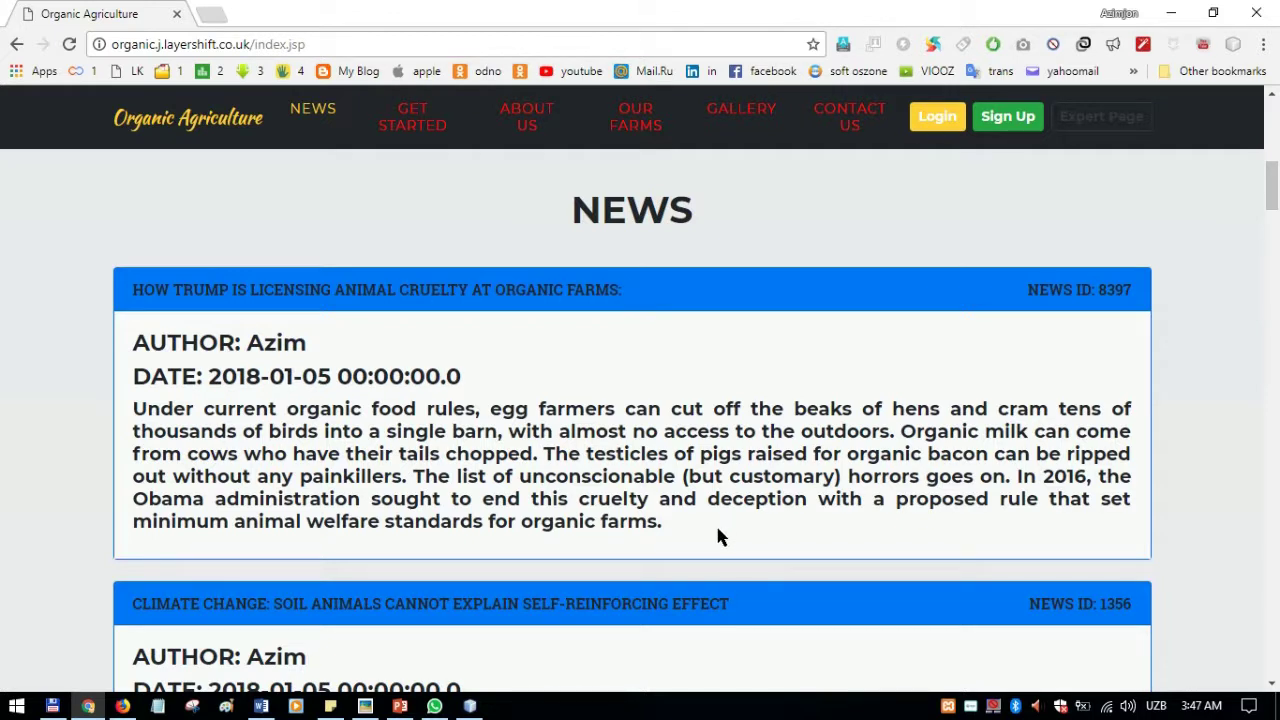
scroll(718, 537, down, 4)
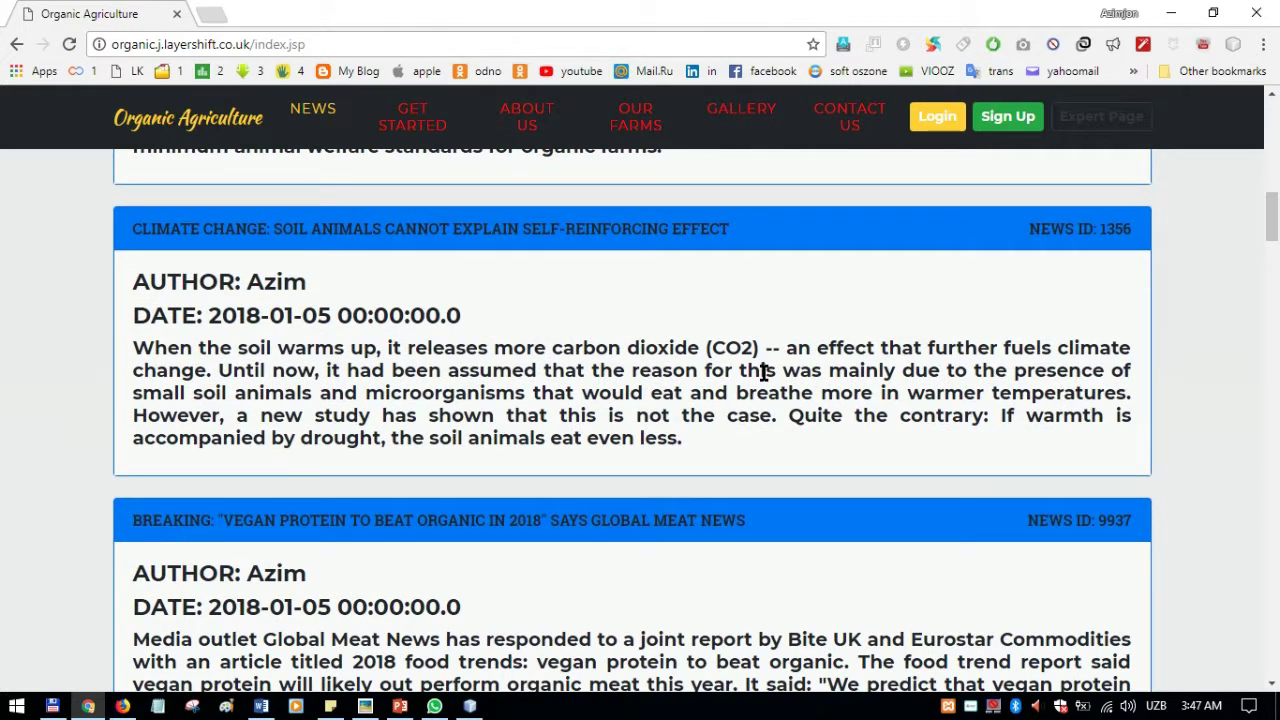
scroll(855, 355, down, 2)
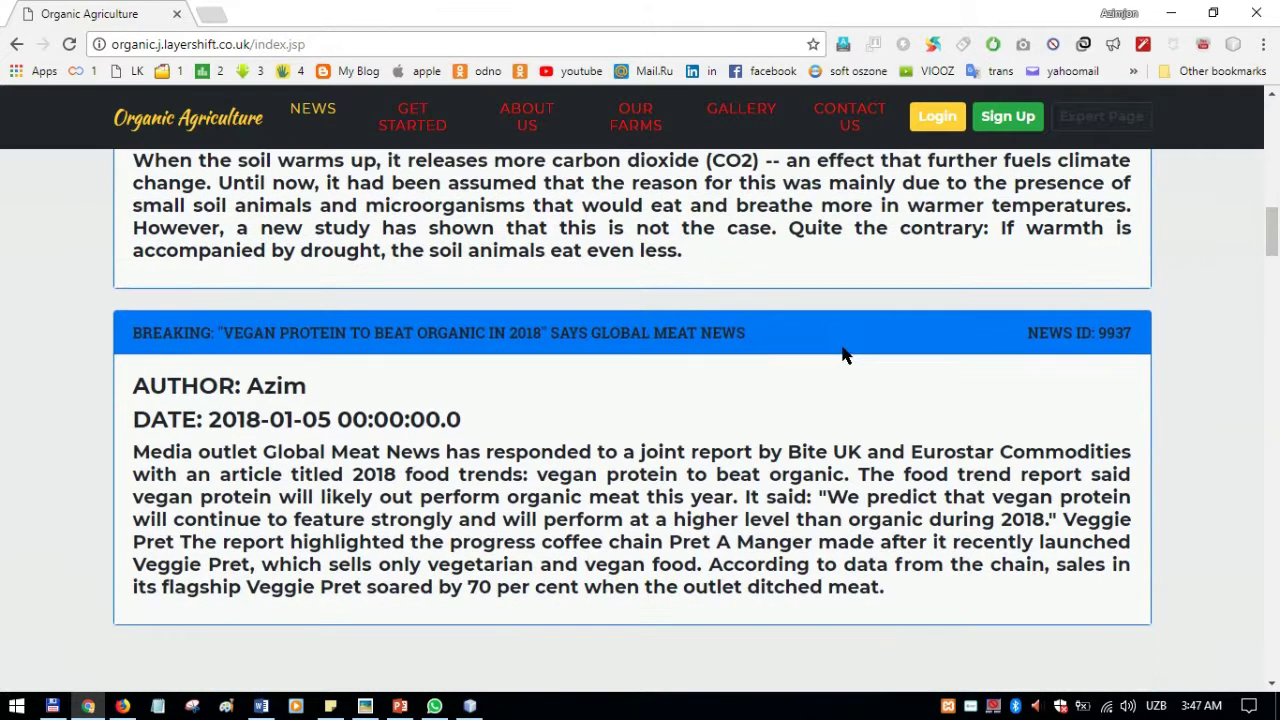
scroll(843, 355, down, 2)
scroll(850, 340, down, 3)
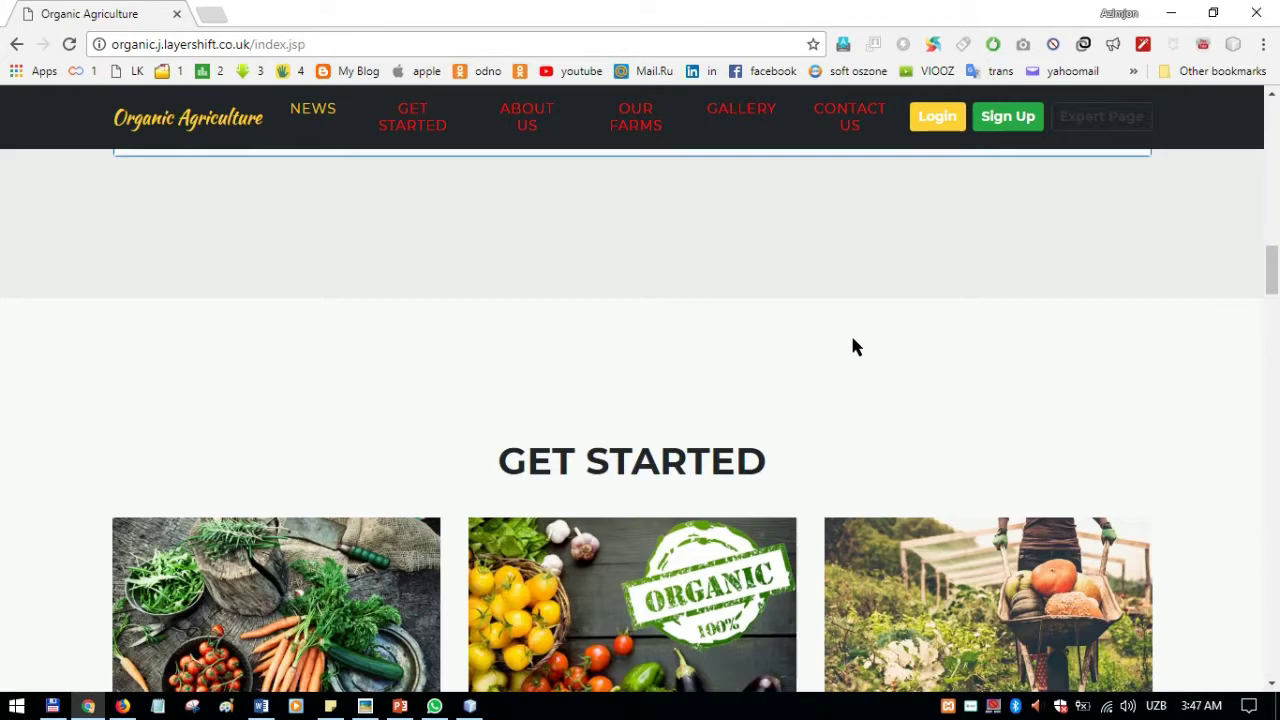
scroll(852, 340, down, 1)
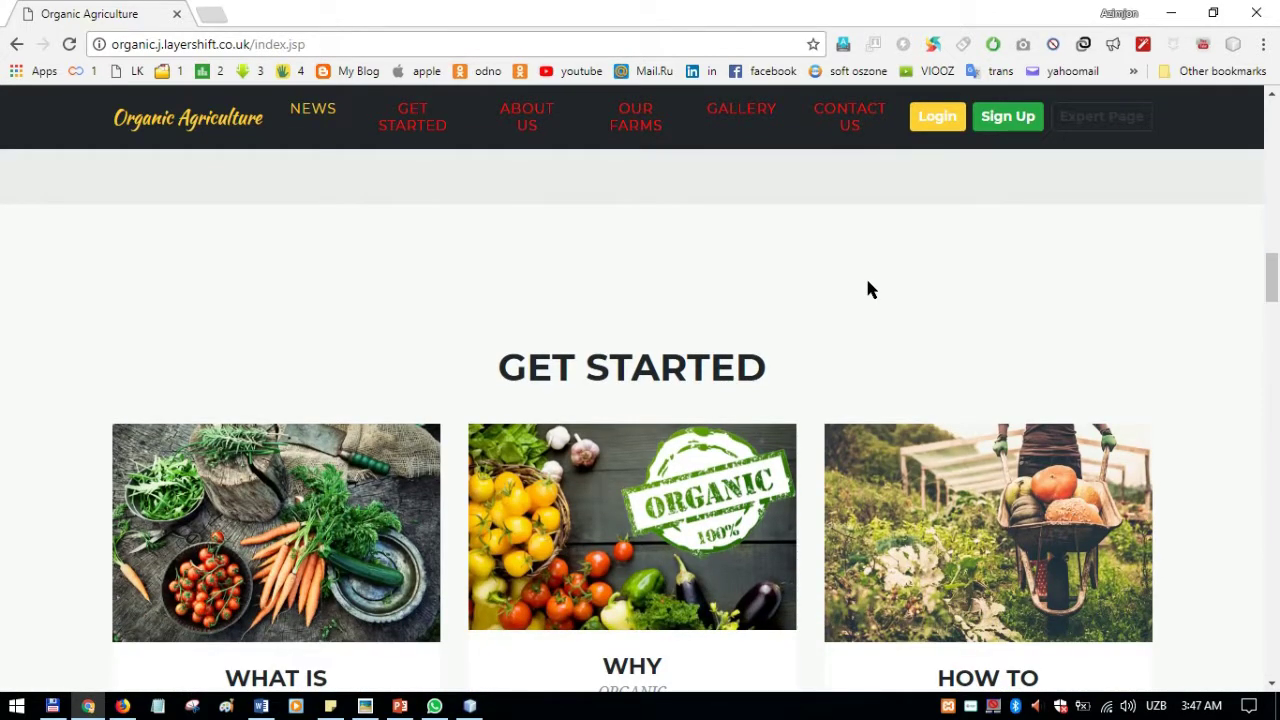
scroll(1072, 270, down, 2)
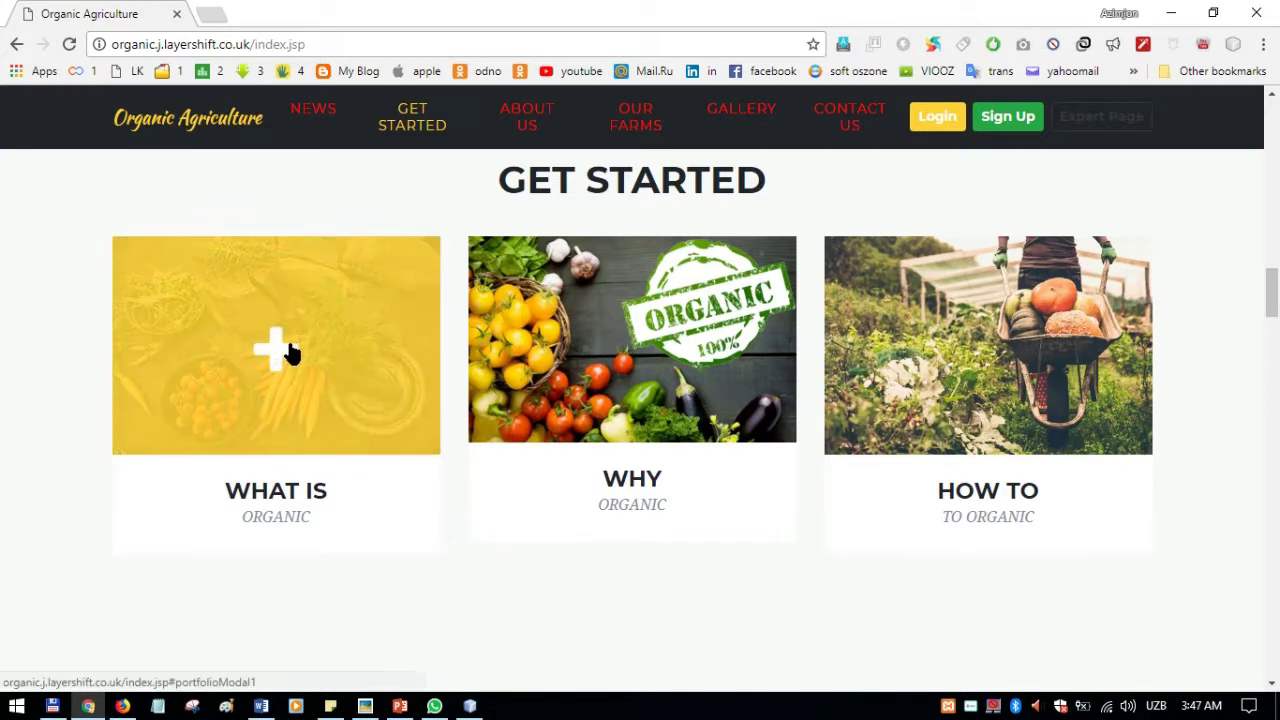
click(288, 350)
scroll(931, 271, down, 2)
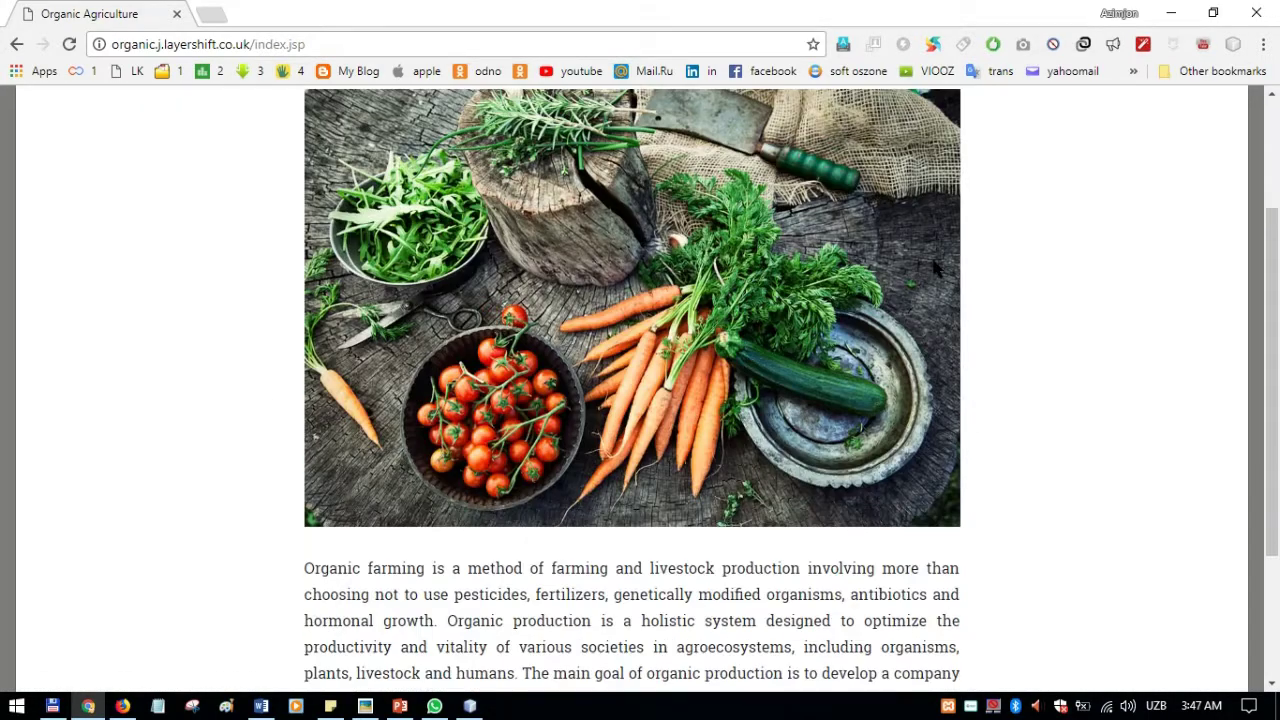
scroll(950, 285, down, 2)
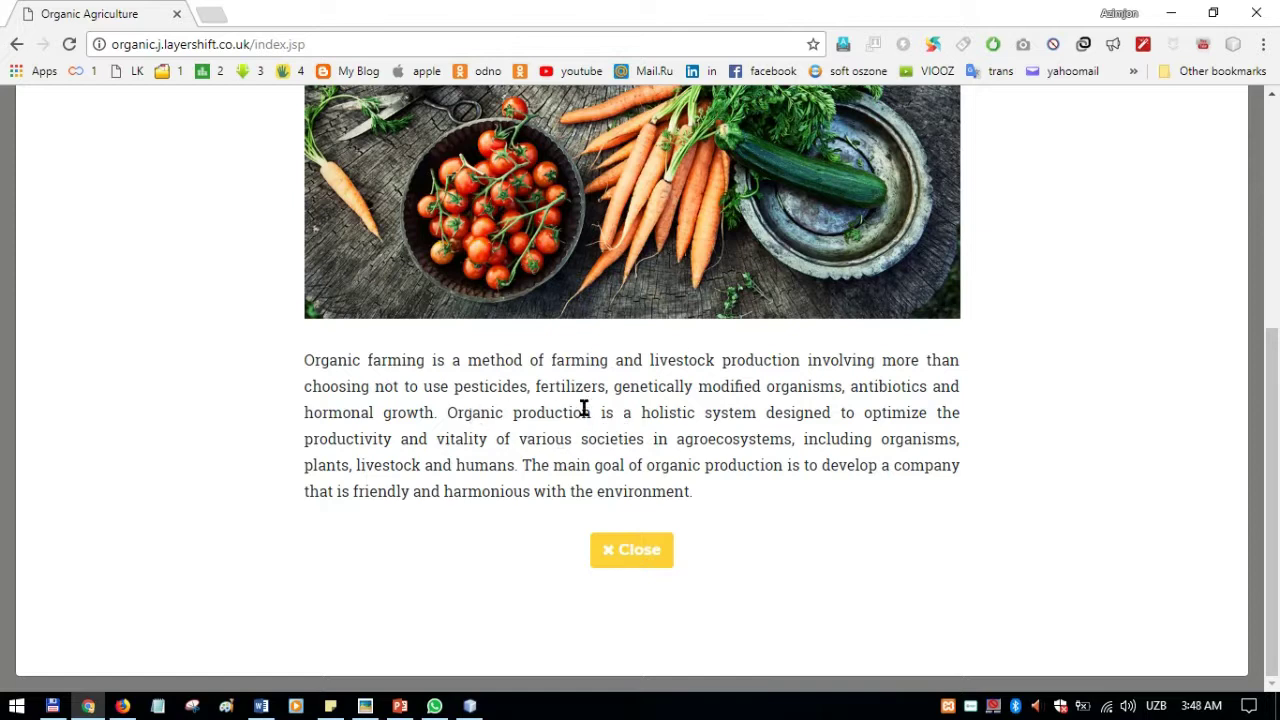
scroll(920, 409, up, 4)
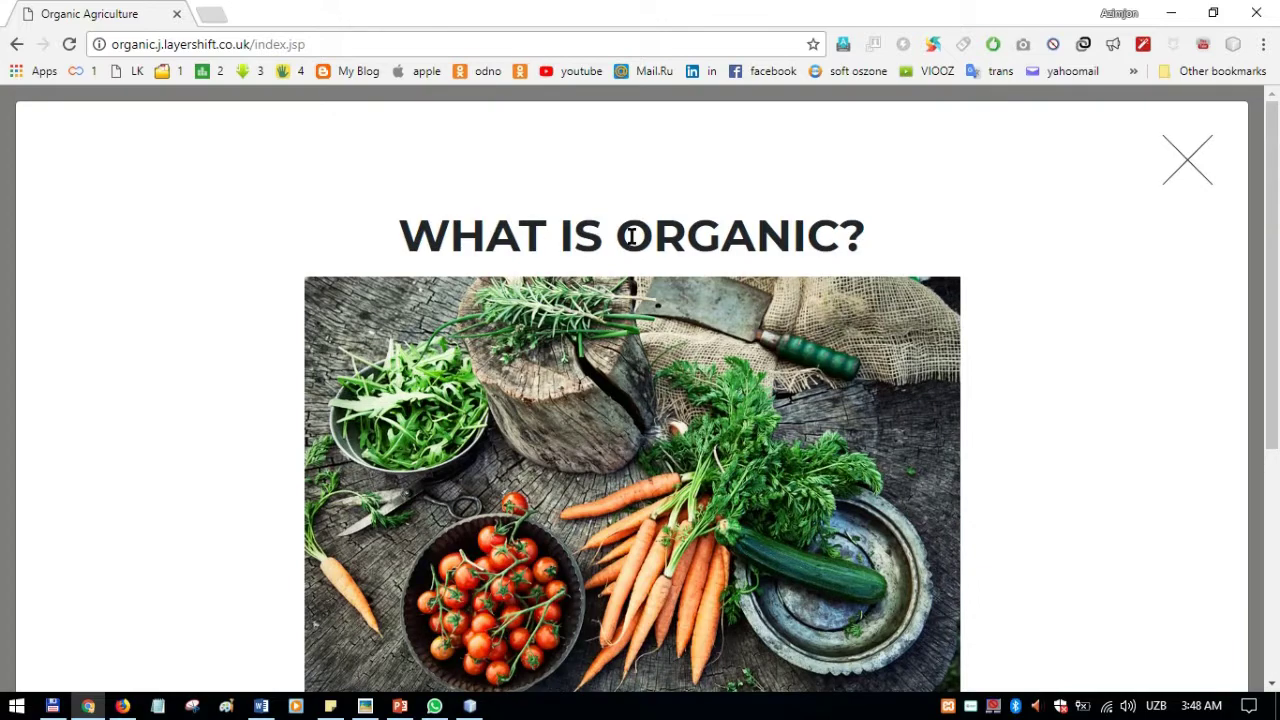
click(1186, 168)
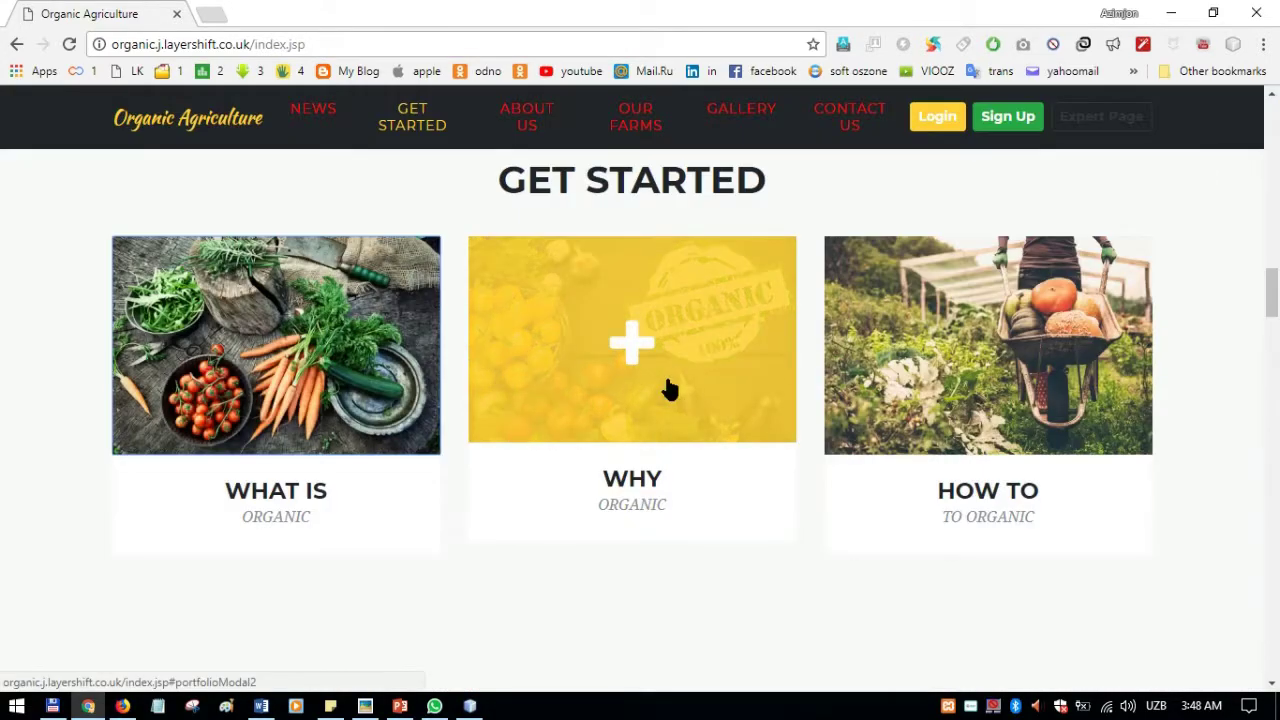
click(656, 352)
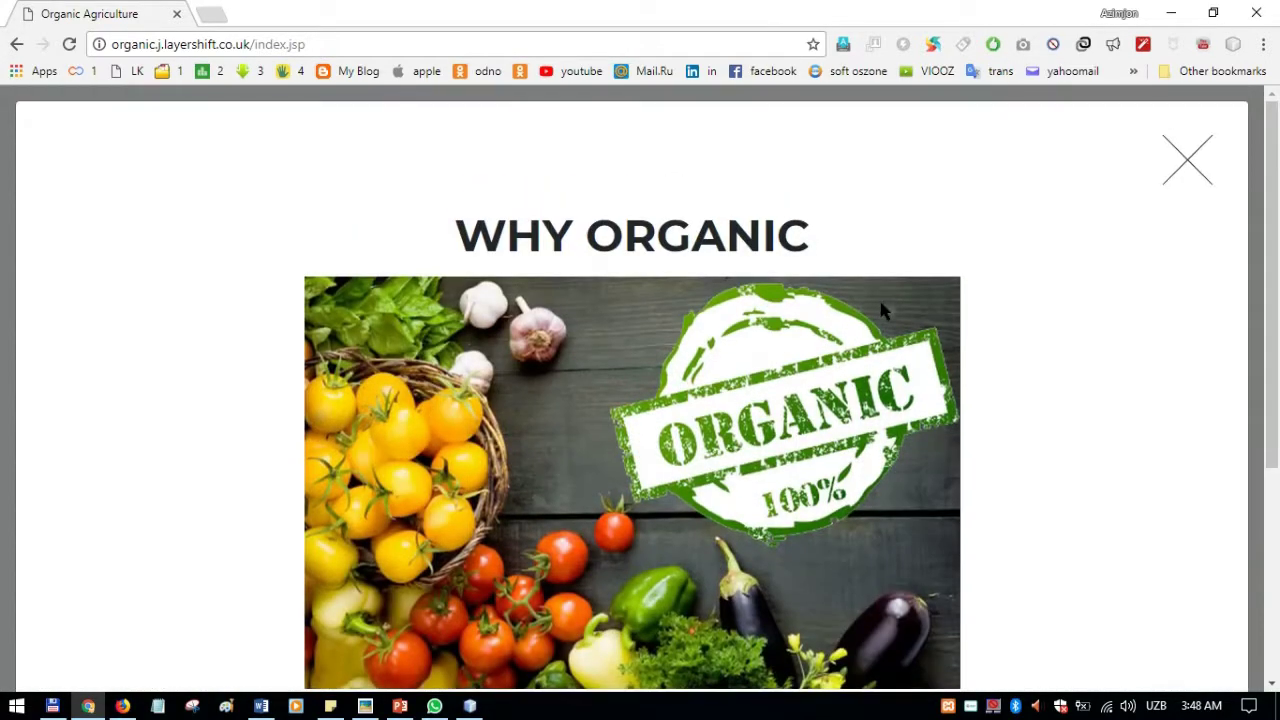
scroll(881, 308, down, 3)
scroll(1197, 123, up, 3)
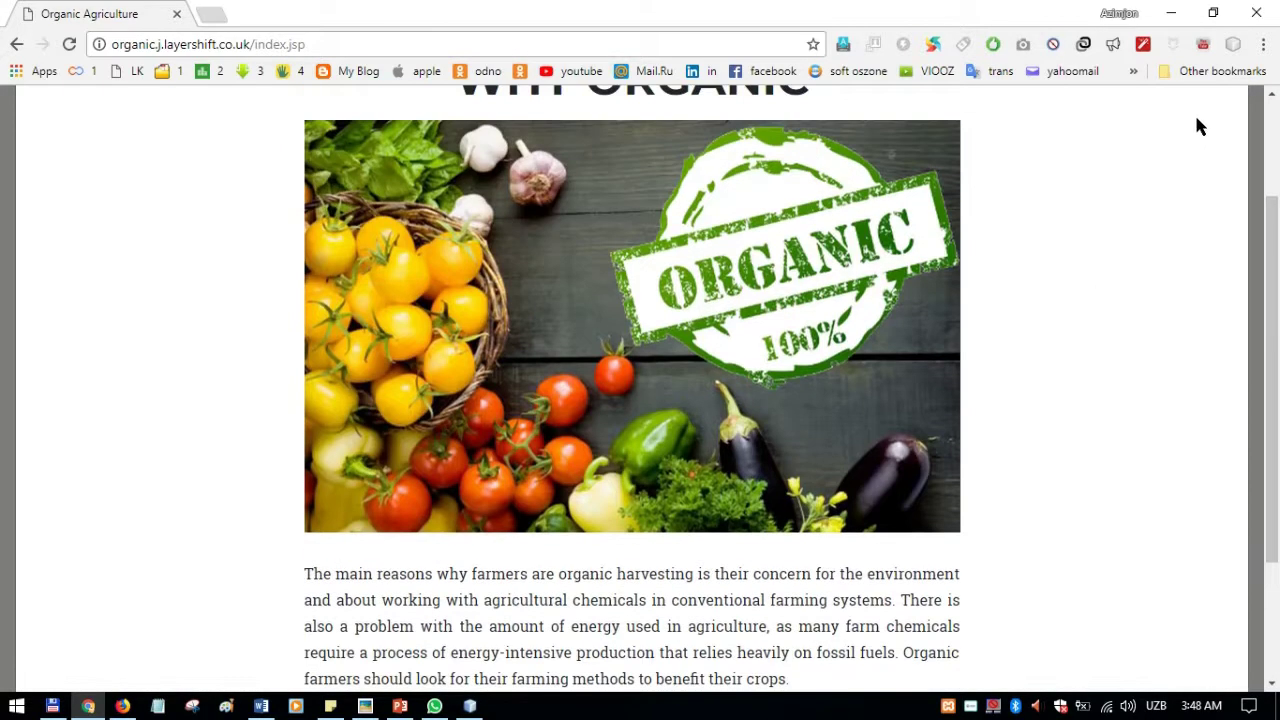
click(1189, 160)
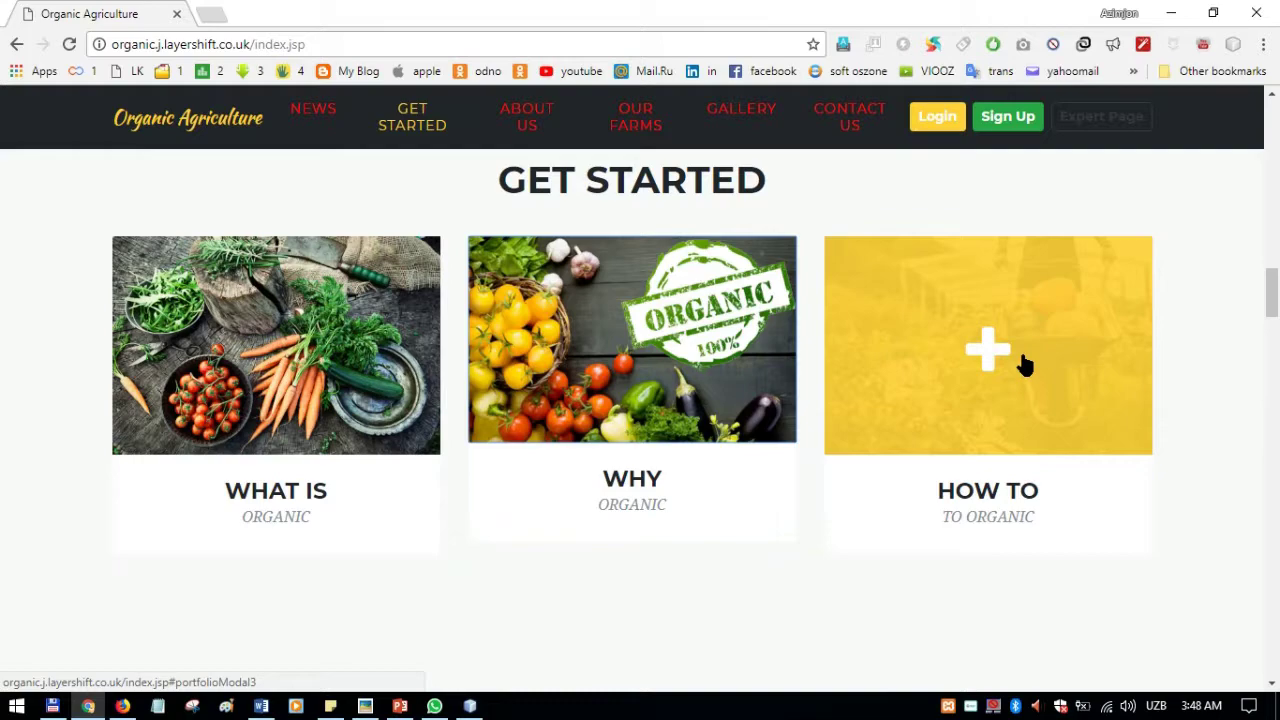
click(1025, 365)
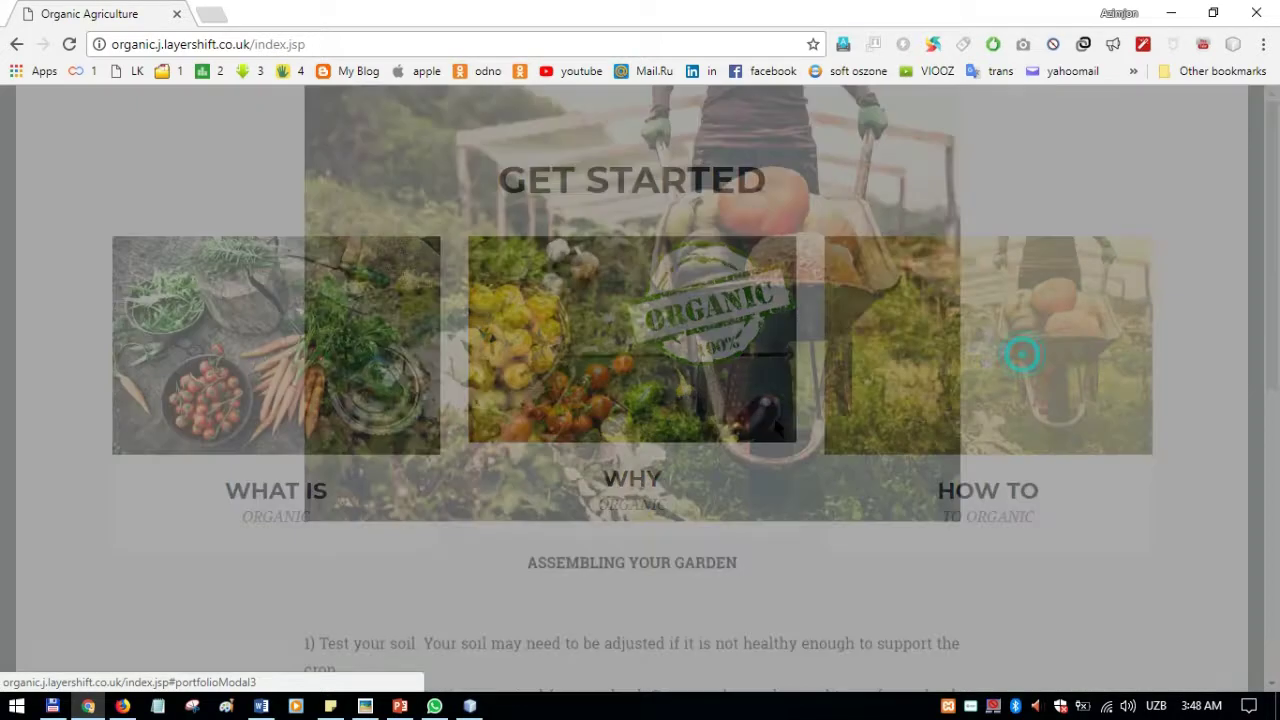
scroll(880, 290, down, 4)
scroll(712, 335, up, 3)
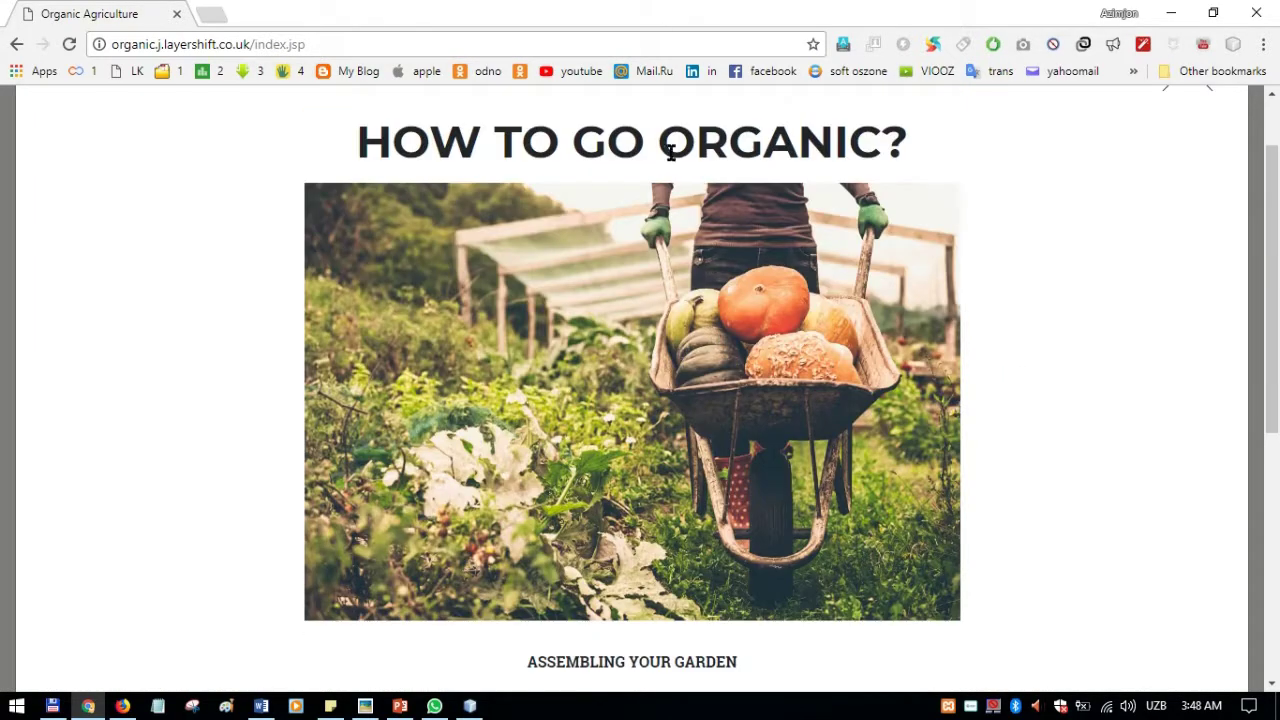
scroll(712, 335, down, 5)
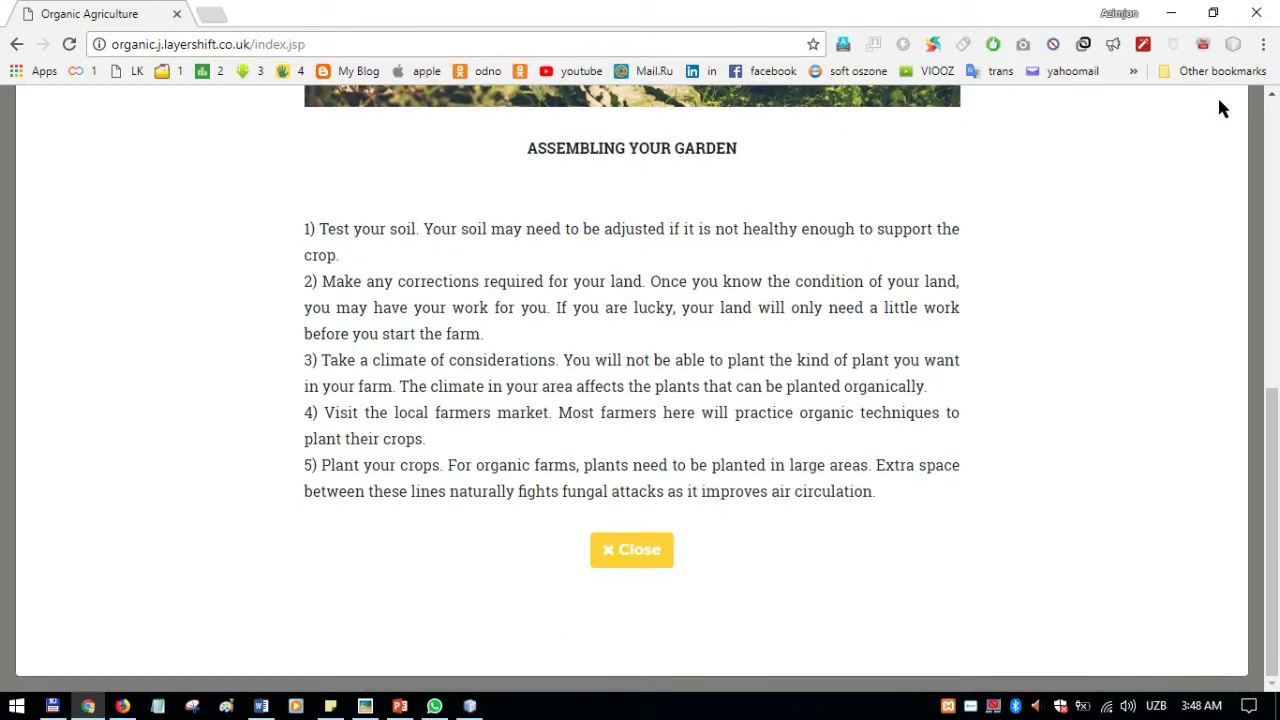
click(670, 550)
scroll(1050, 360, down, 3)
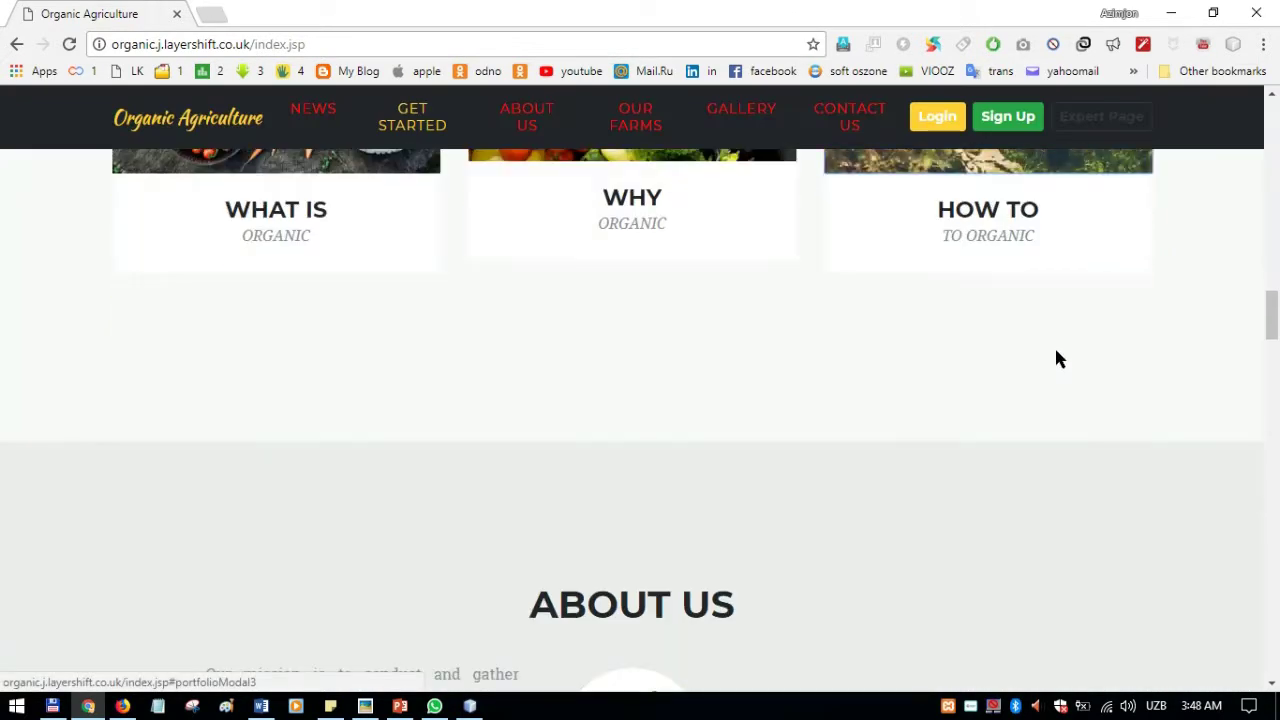
Step: Scroll past the About Us mission and vision sections down to the Our Farms map
scroll(1057, 330, down, 2)
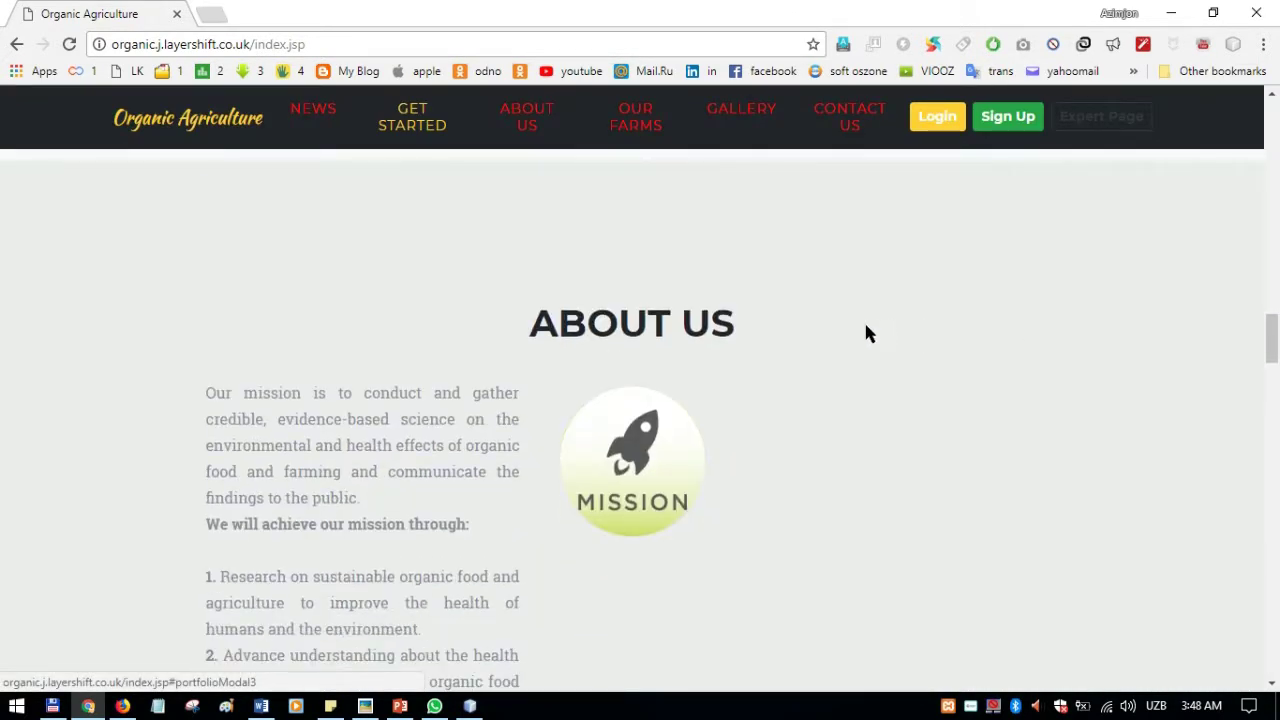
scroll(550, 320, down, 2)
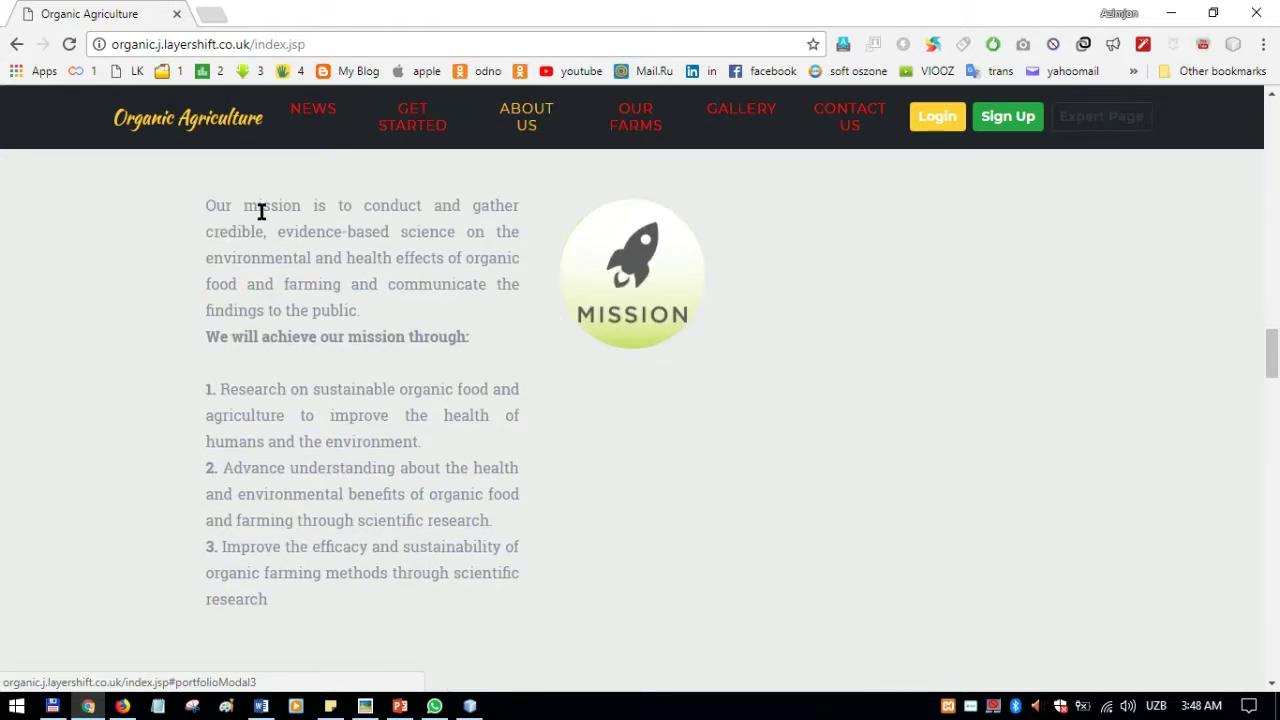
scroll(581, 254, down, 5)
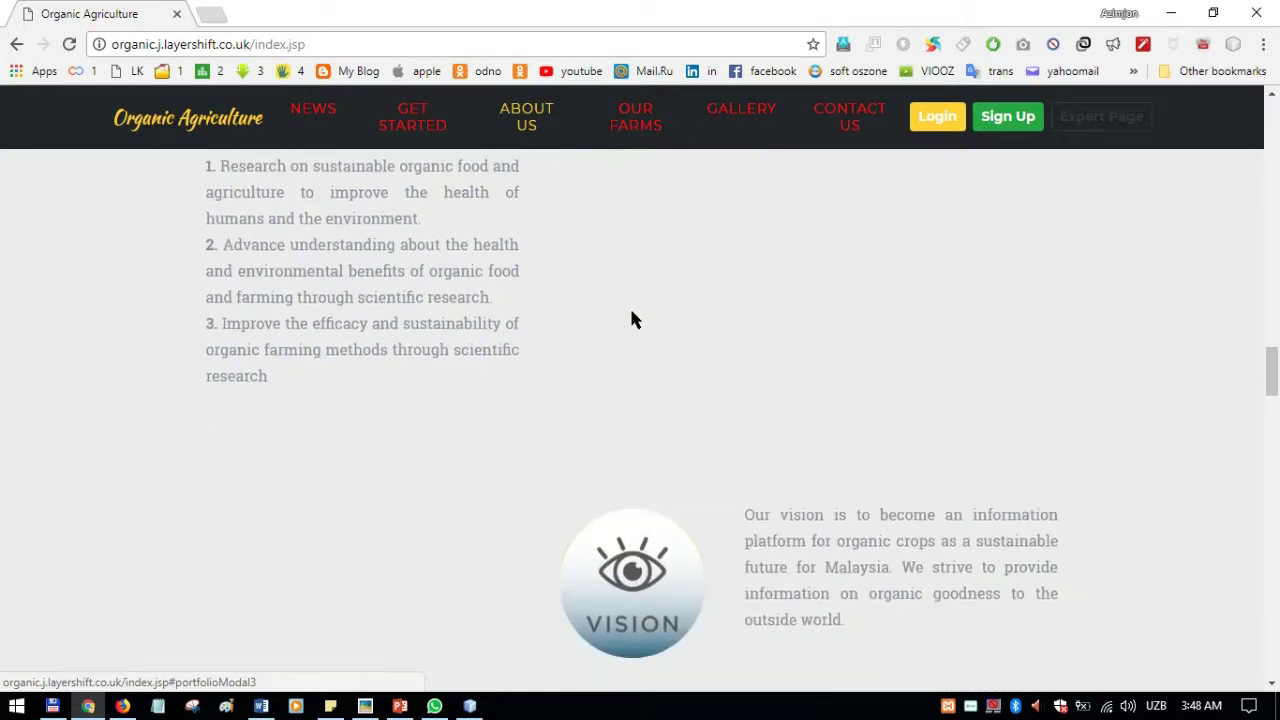
scroll(837, 378, down, 4)
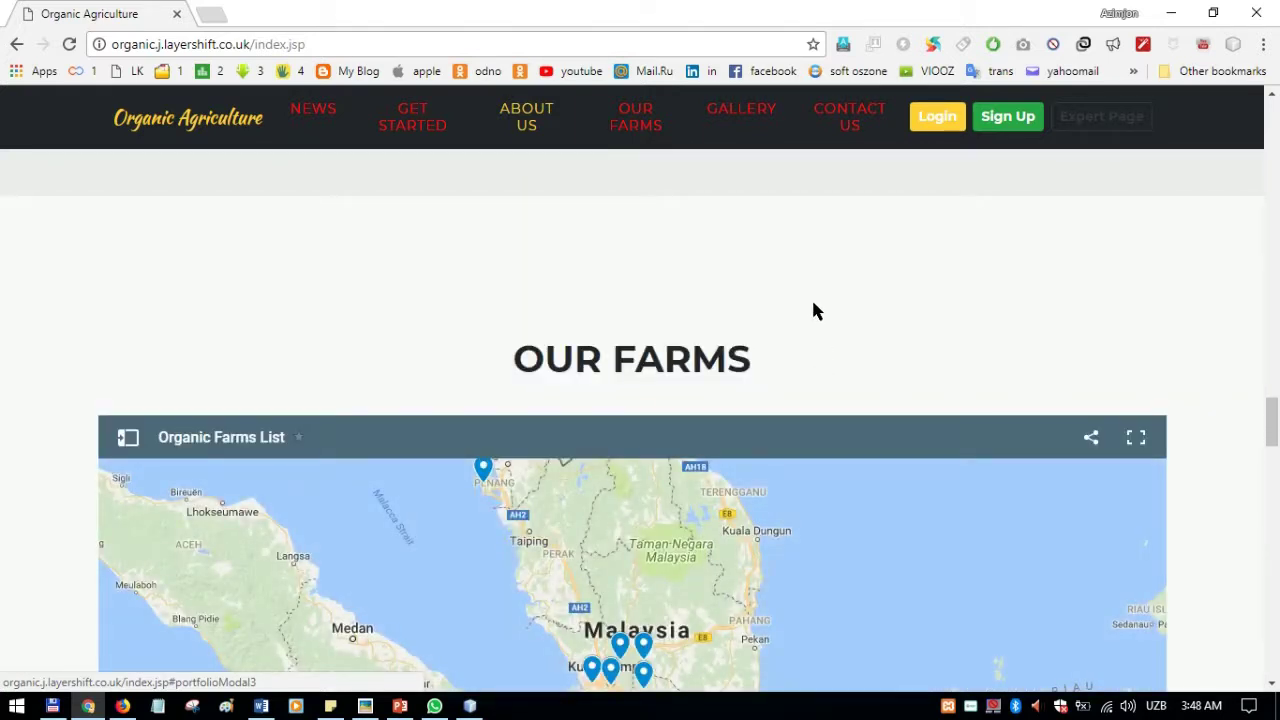
scroll(1160, 330, down, 2)
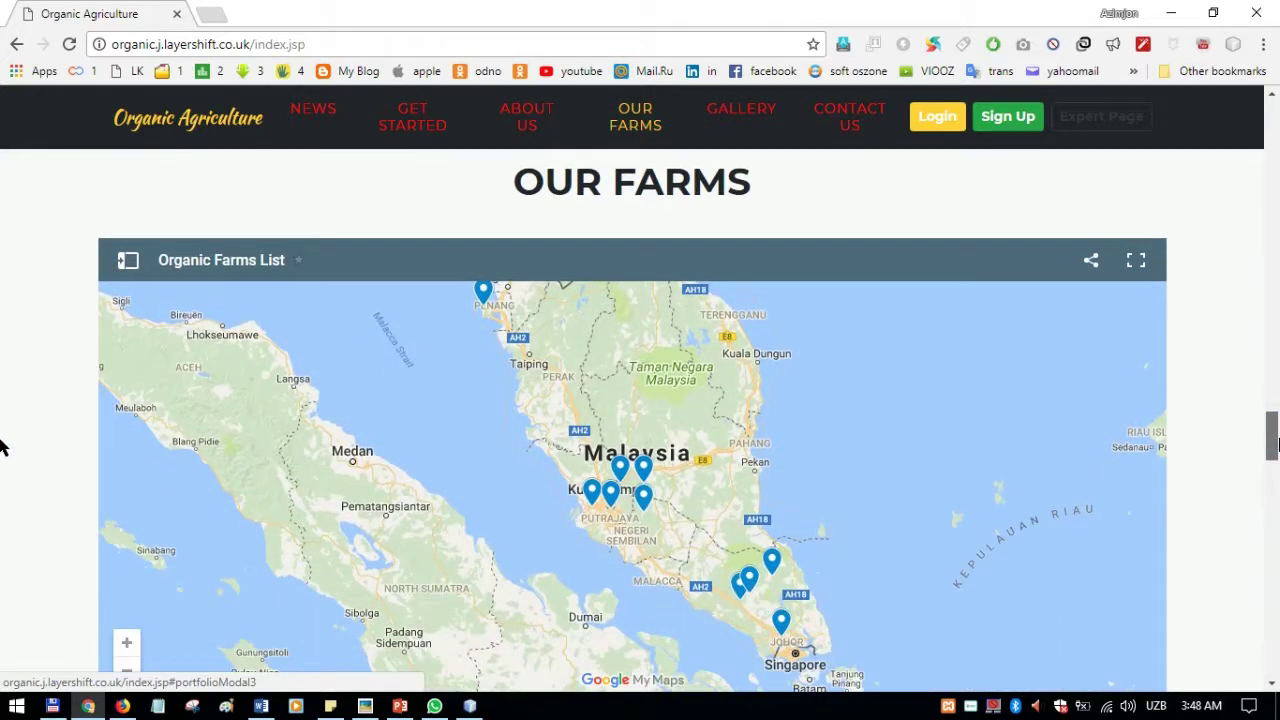
scroll(1233, 335, down, 1)
scroll(1234, 323, up, 1)
Step: Show Comfort Organic Farm's location and details from the map's farm list, then scroll to the Gallery
click(127, 262)
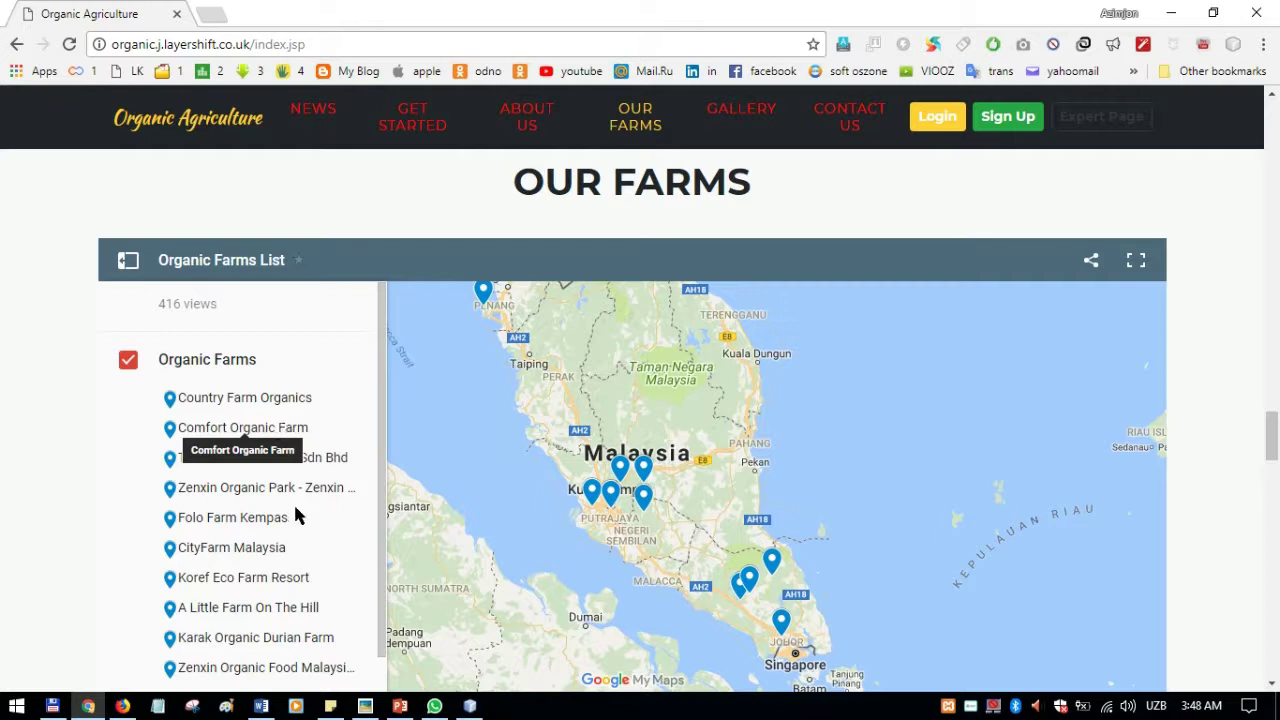
scroll(293, 450, down, 1)
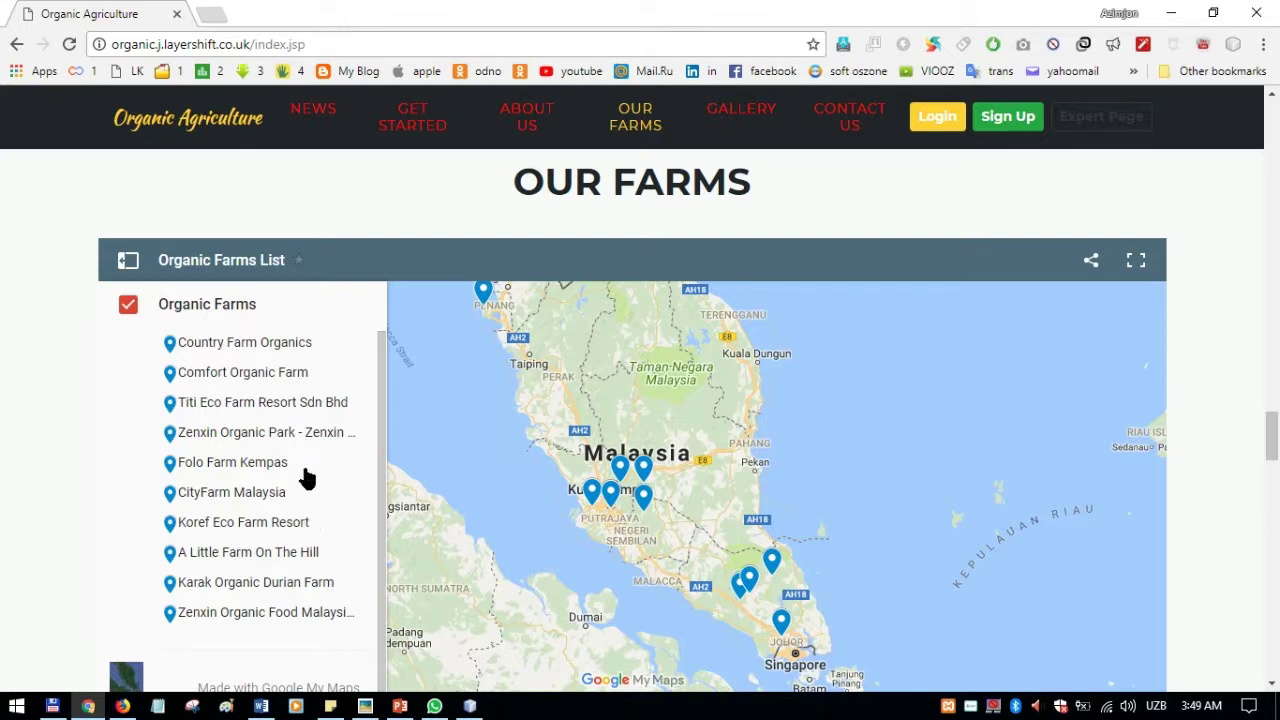
click(280, 376)
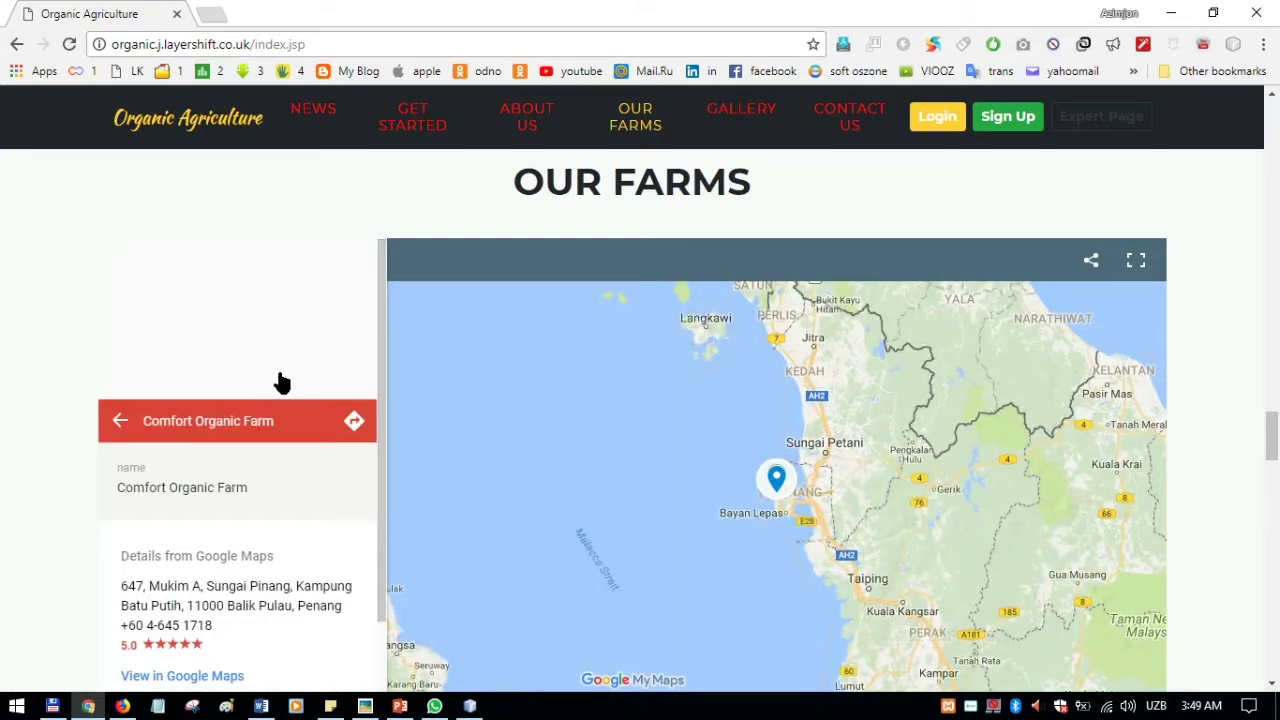
scroll(600, 460, down, 1)
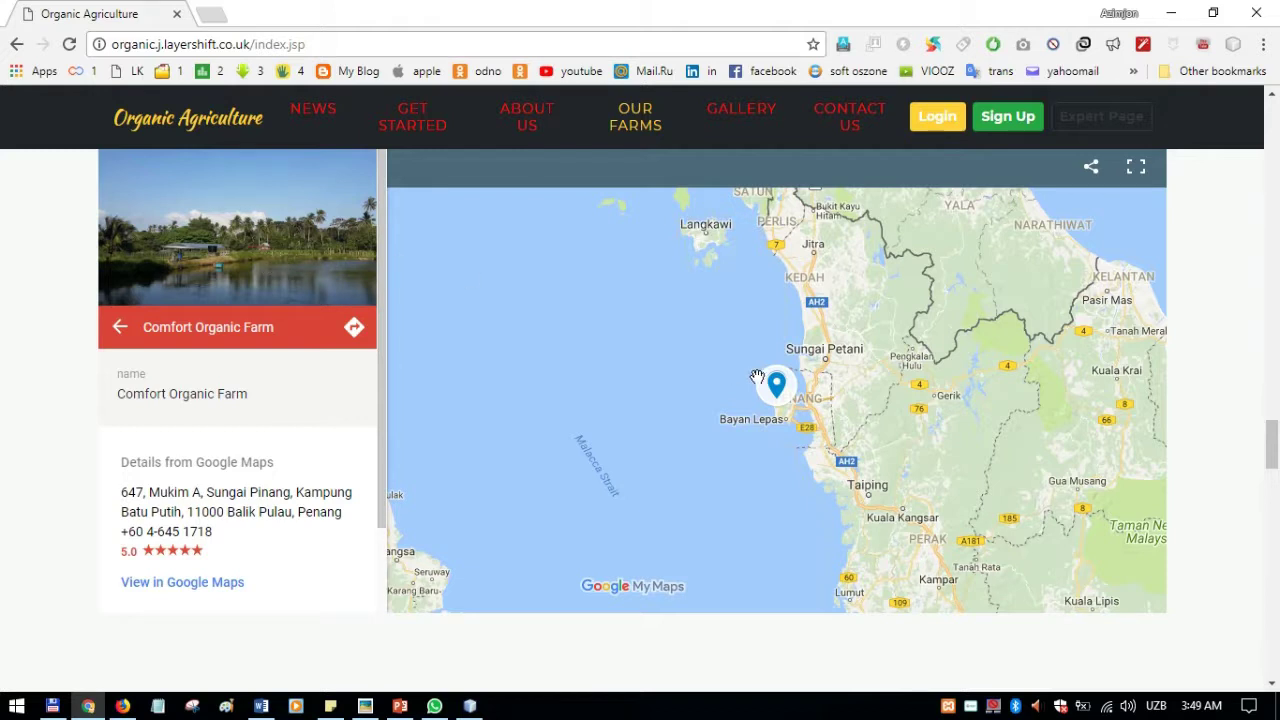
scroll(417, 371, up, 1)
scroll(417, 371, up, 2)
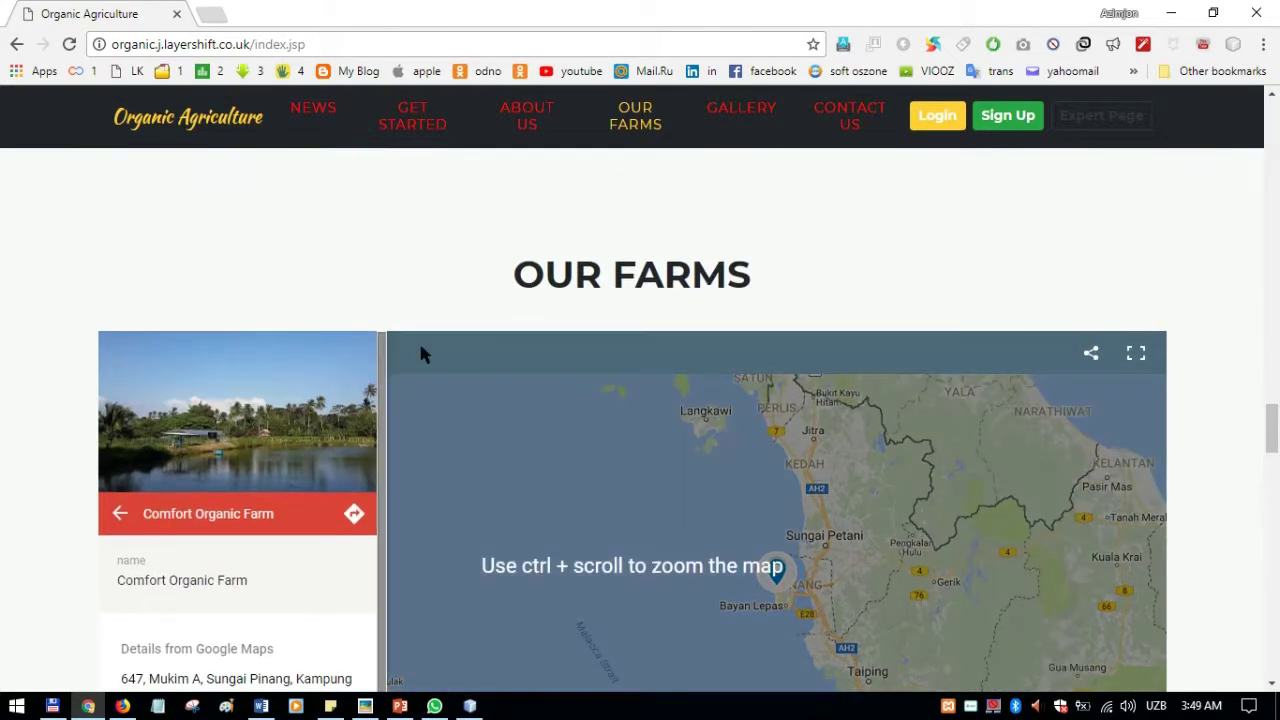
scroll(529, 303, down, 2)
scroll(553, 327, down, 5)
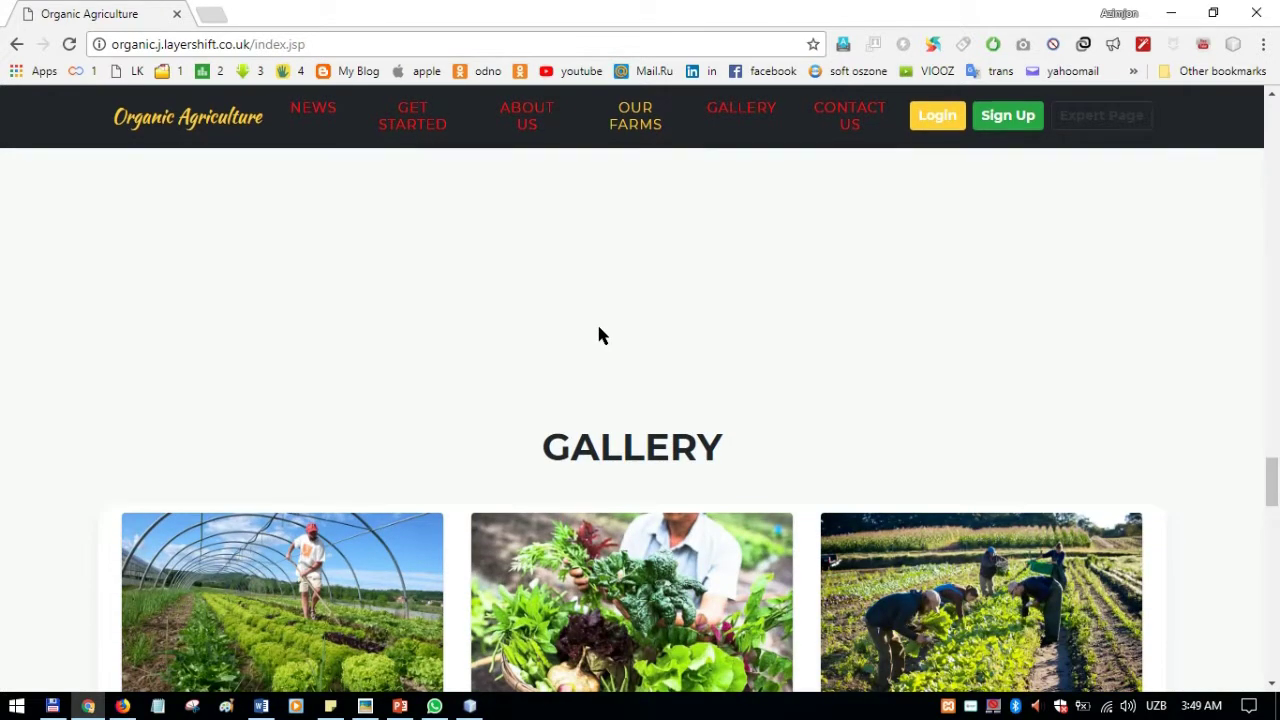
Step: Enlarge the greenhouse photo and step through seven gallery images to the vegetable crate picture
scroll(597, 334, down, 2)
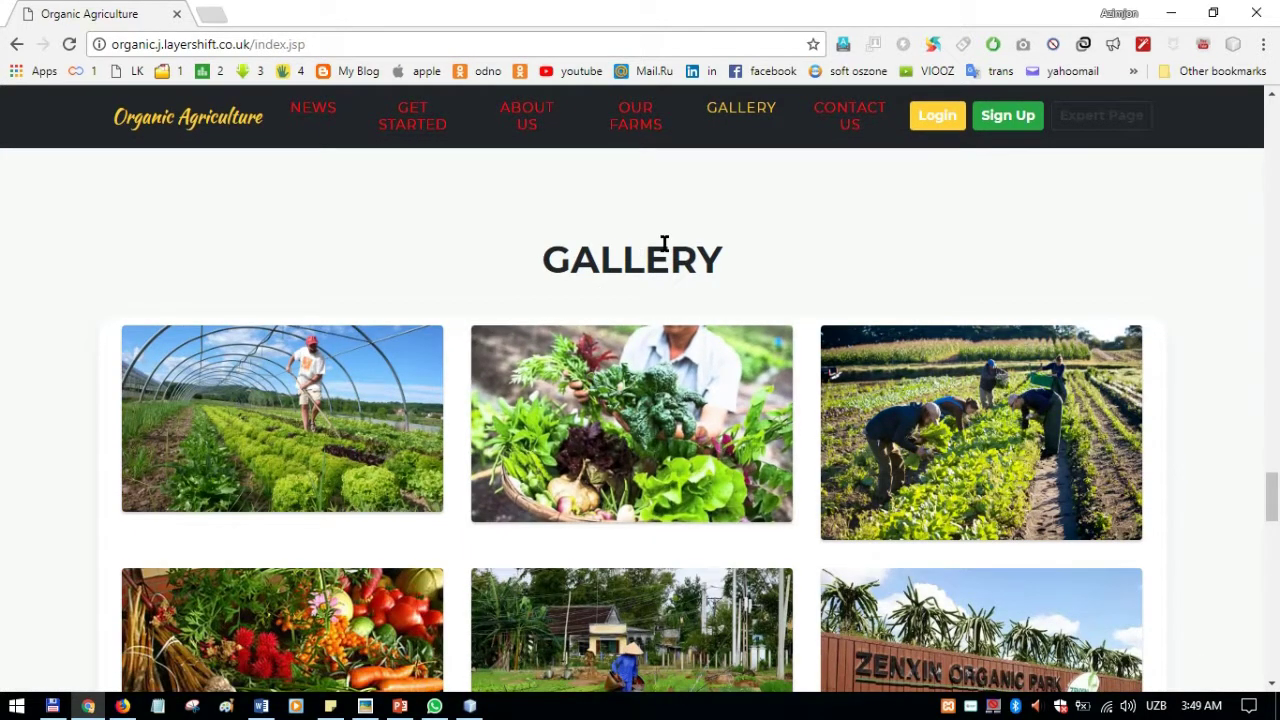
scroll(650, 250, down, 2)
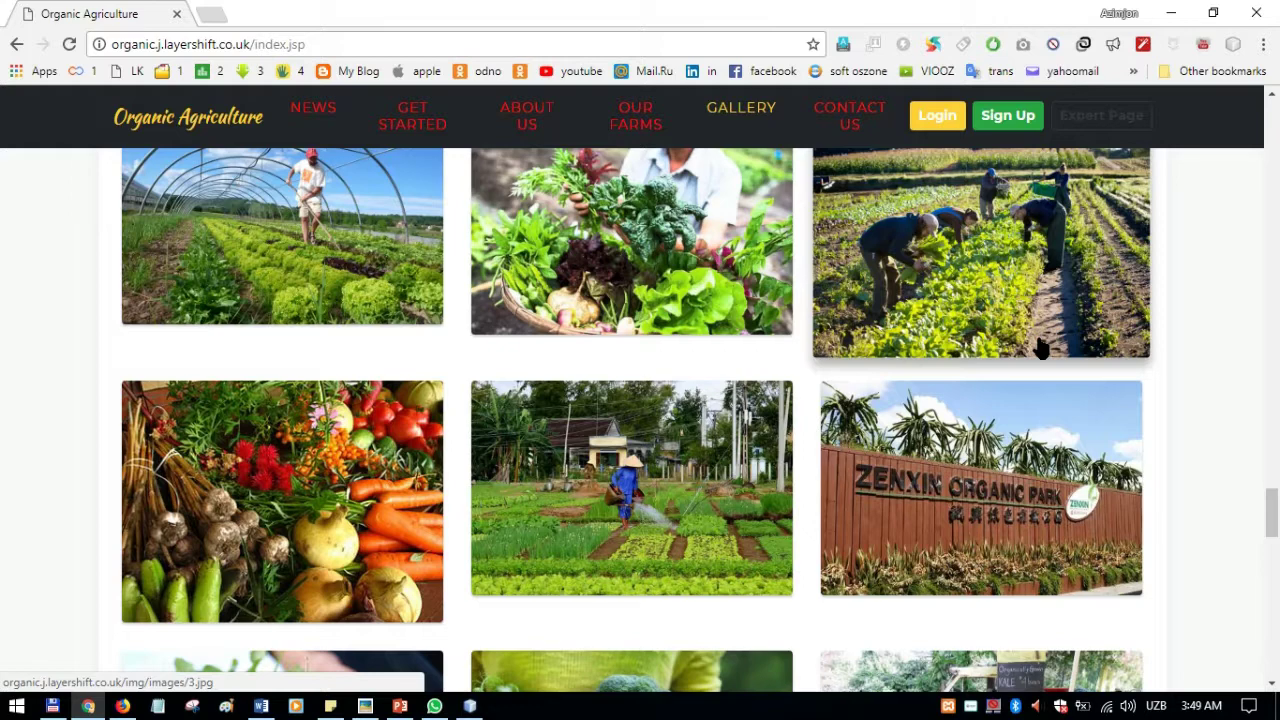
click(282, 240)
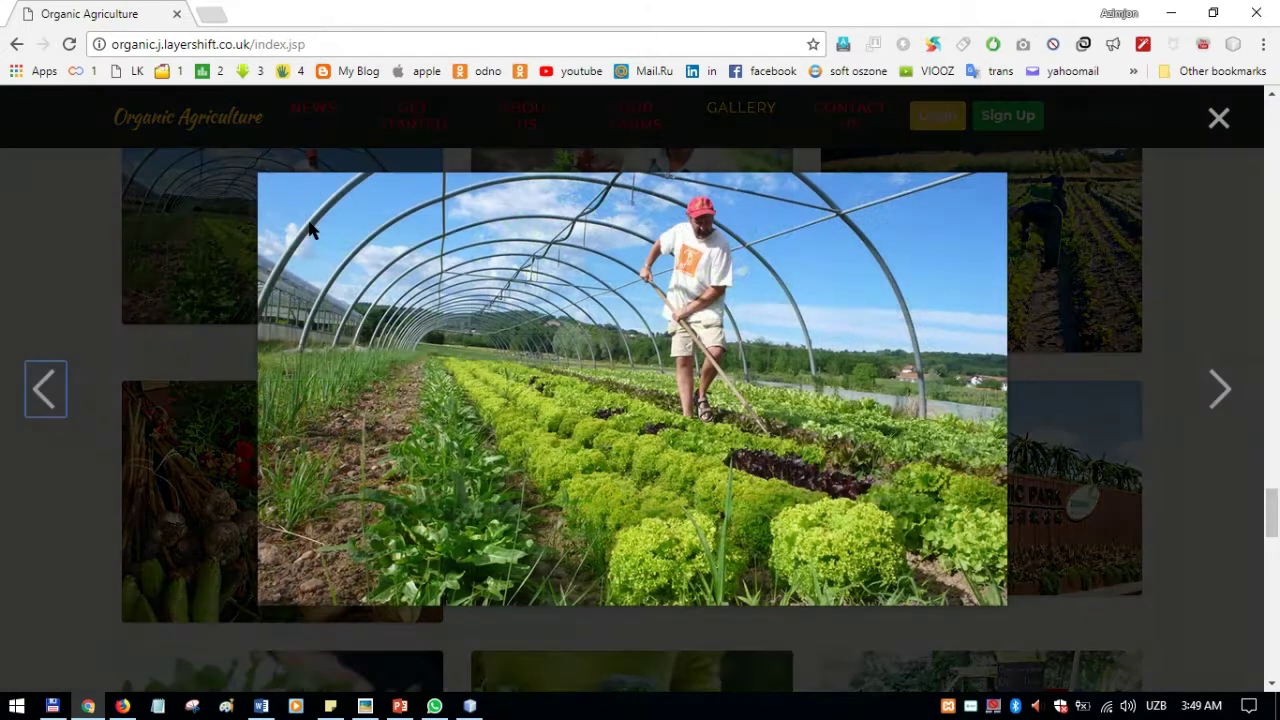
click(1219, 388)
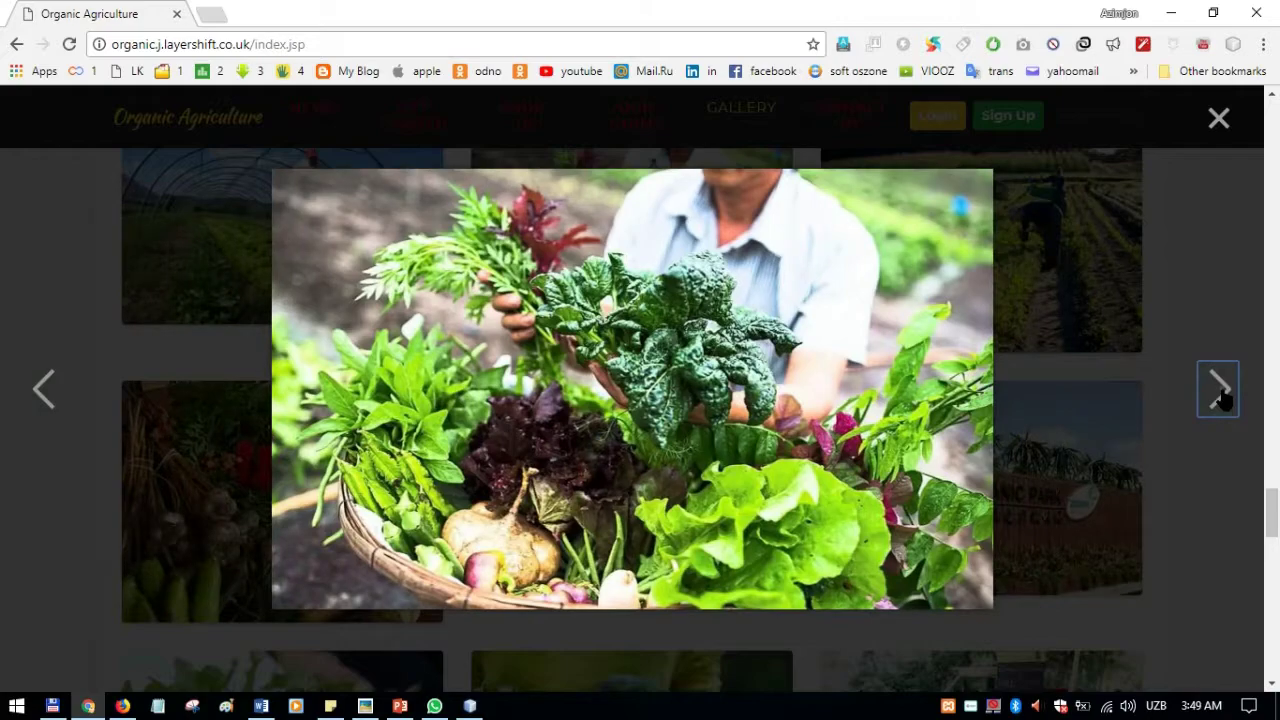
click(1219, 388)
click(1219, 388)
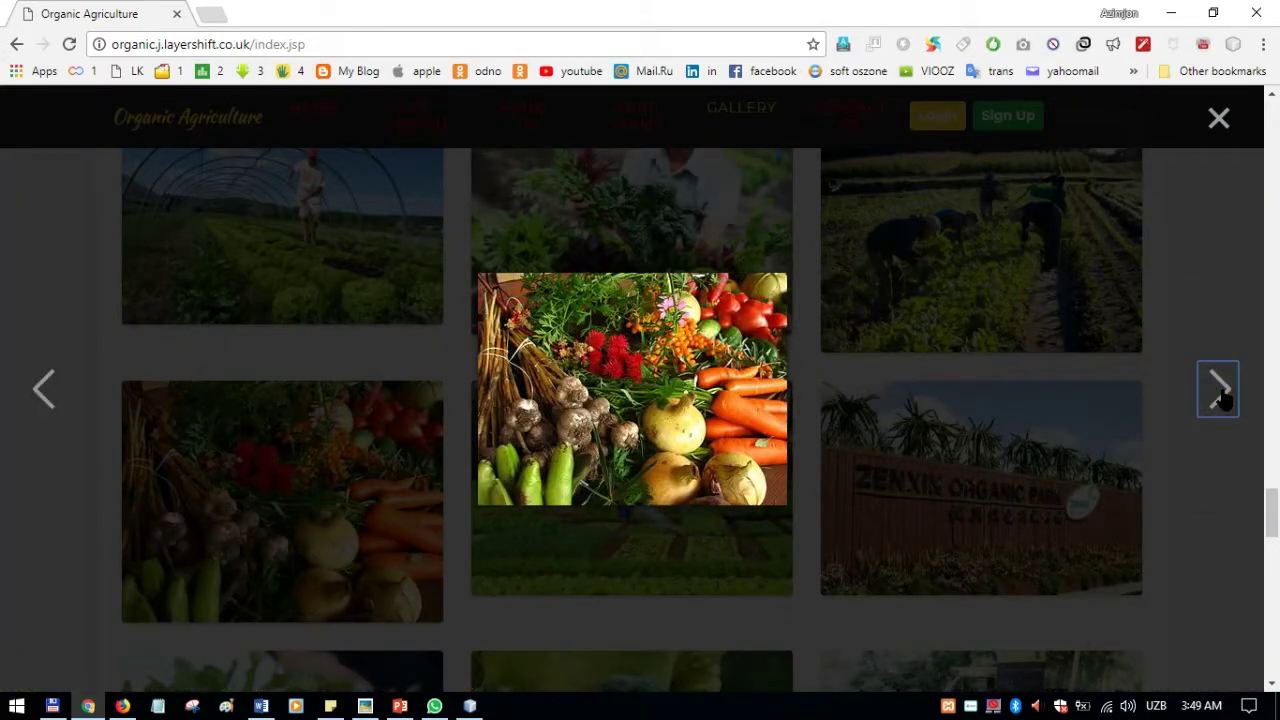
click(1220, 390)
click(1220, 390)
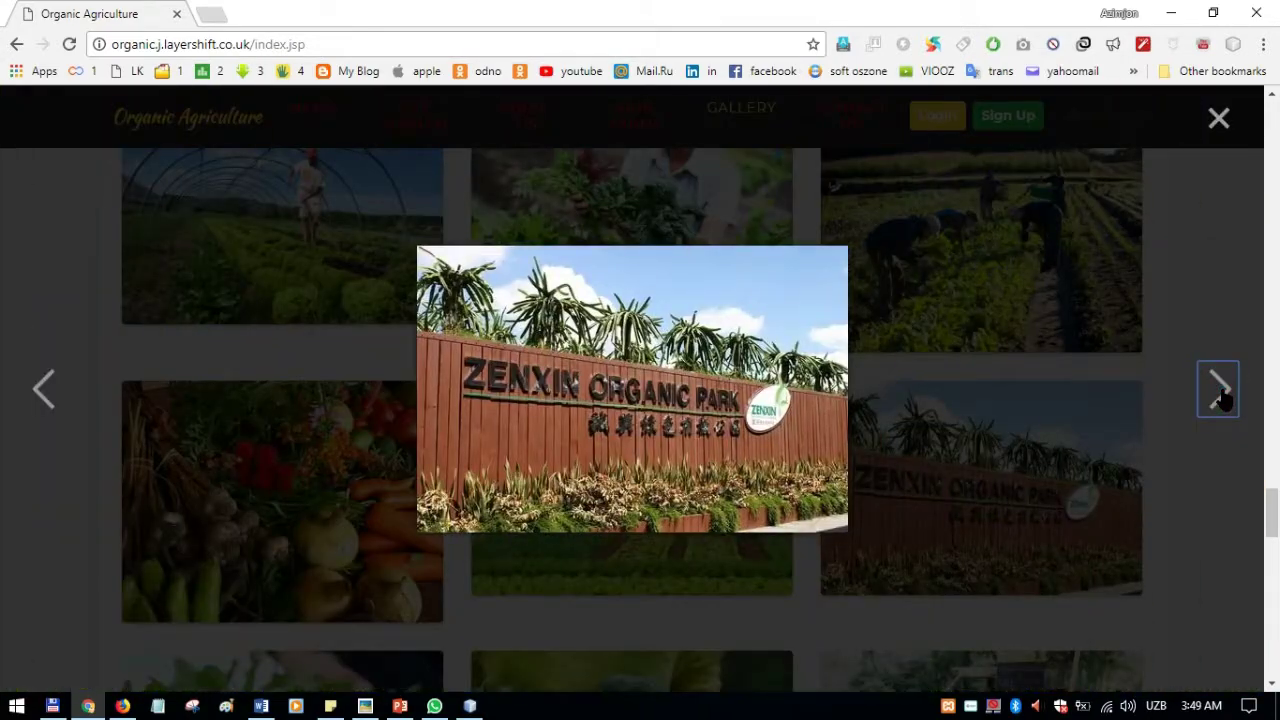
click(1222, 396)
click(1220, 389)
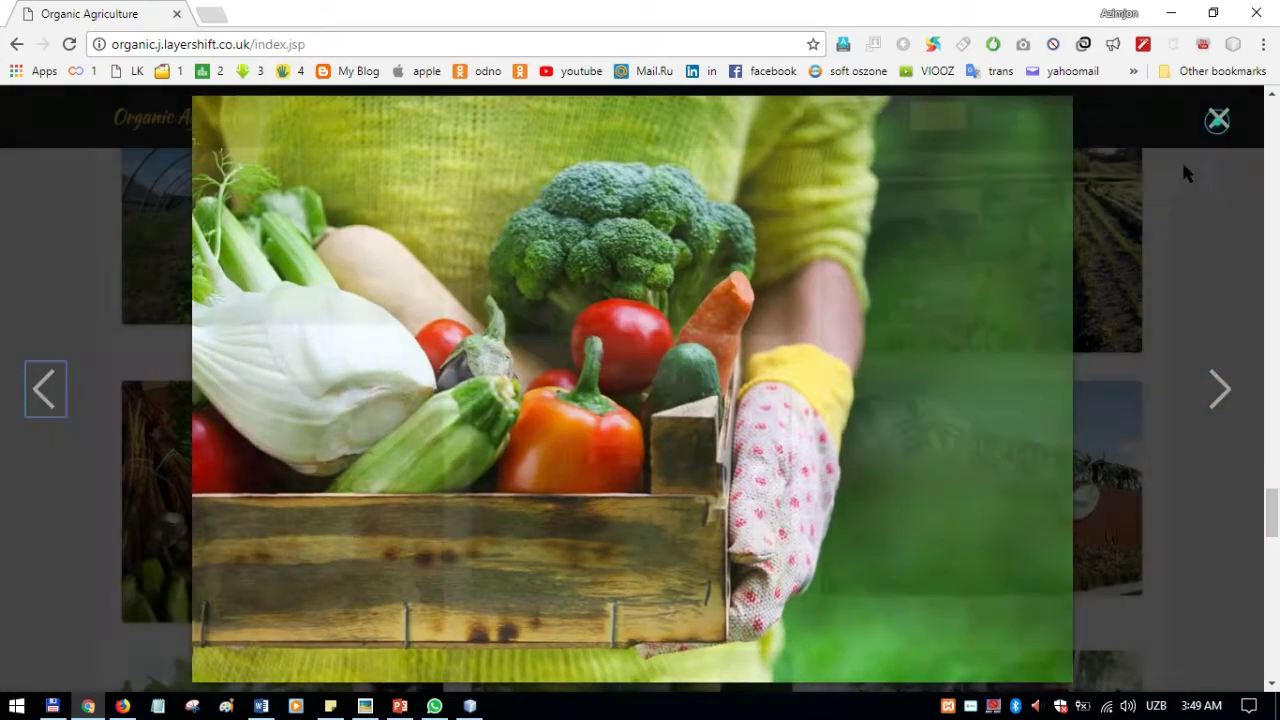
Step: Close the photo lightbox and scroll down to the Our Amazing Experts section
click(1218, 118)
scroll(1003, 380, down, 7)
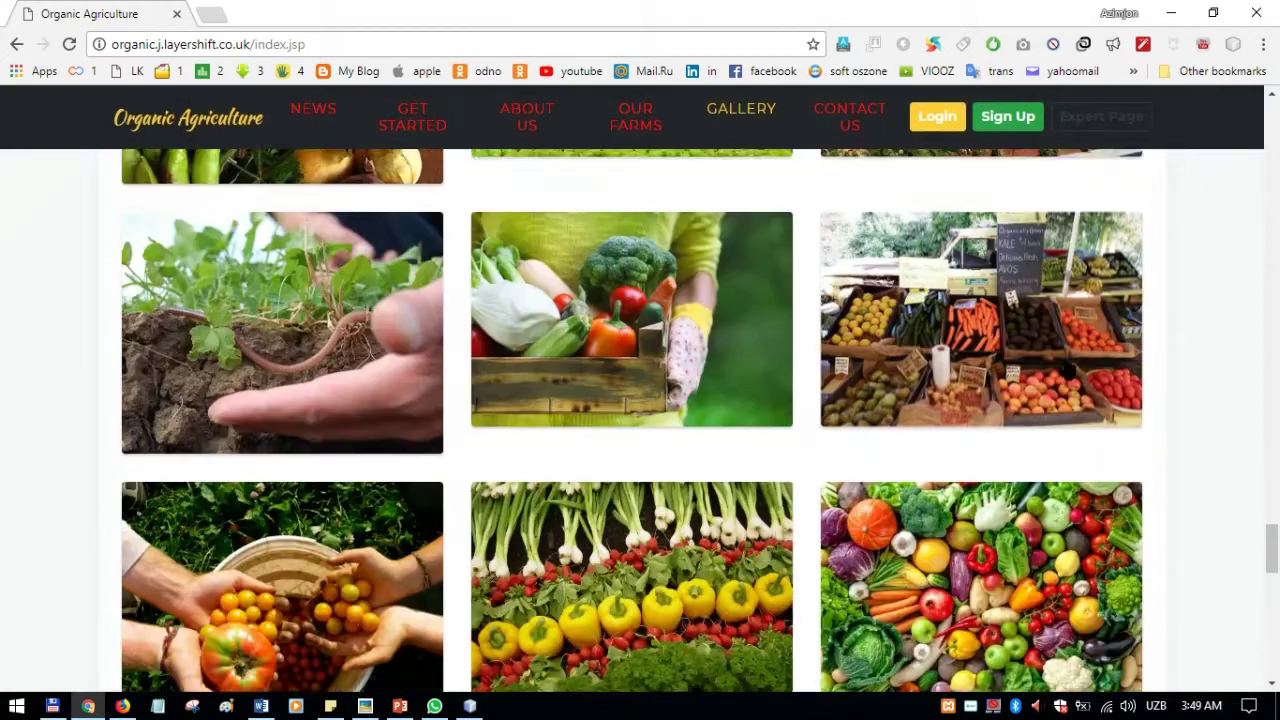
scroll(1150, 340, down, 4)
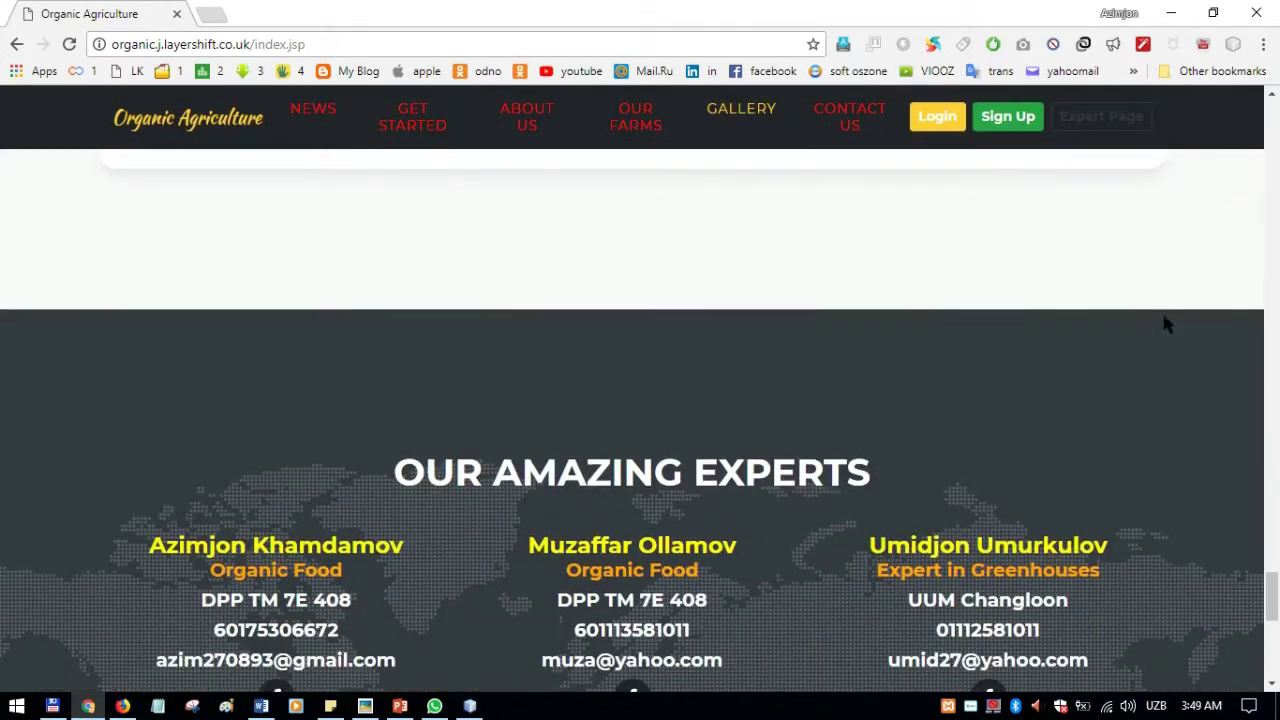
scroll(832, 170, down, 1)
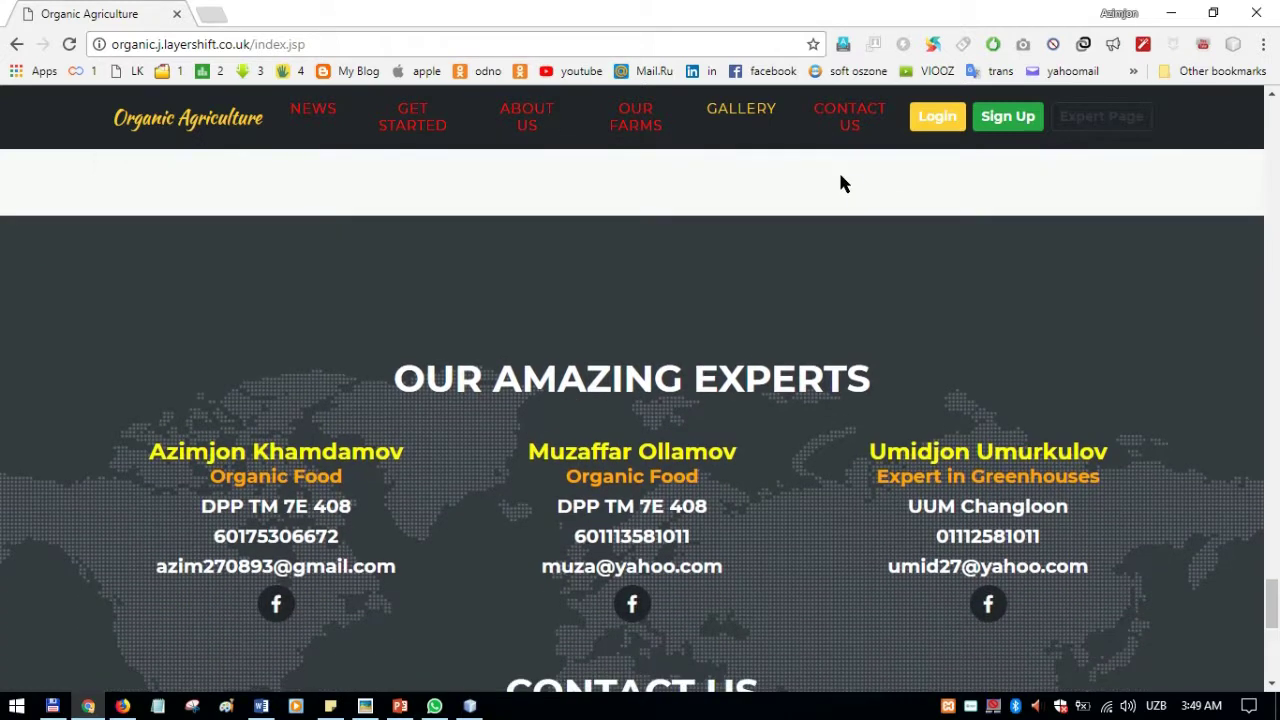
scroll(855, 200, down, 1)
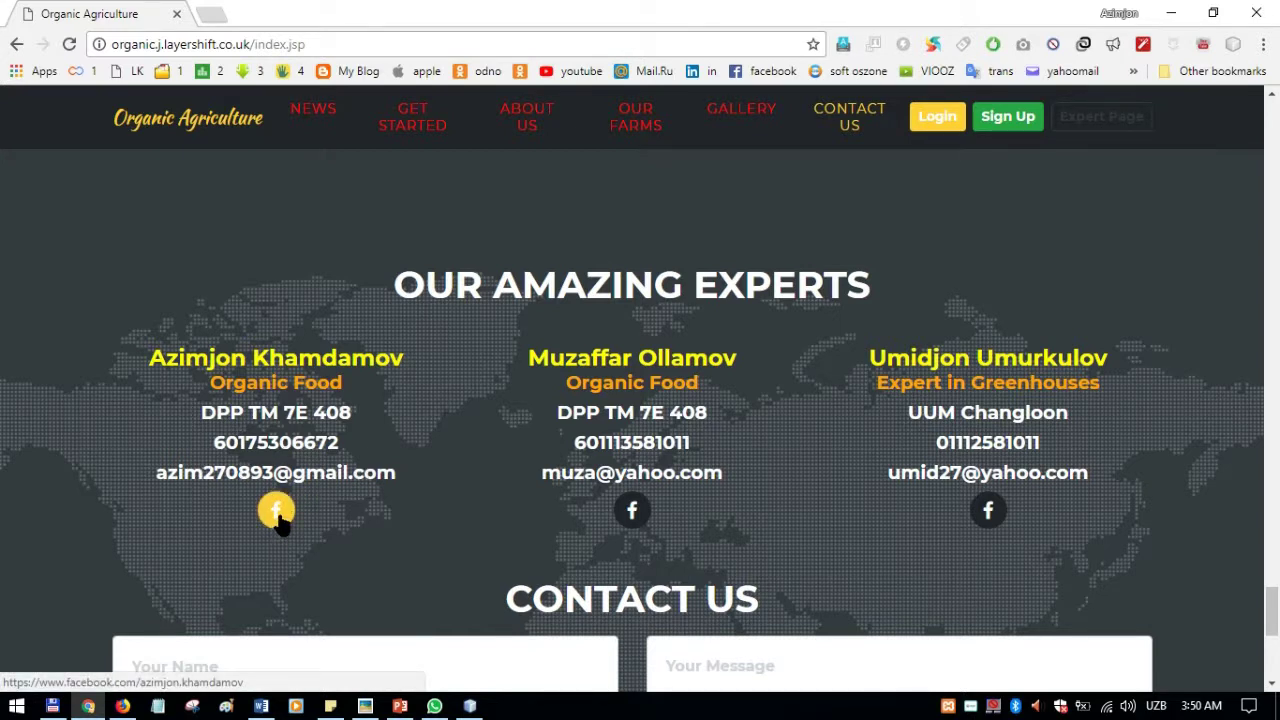
Step: Open the first expert's Facebook profile in a new tab, view it, then close it
click(277, 512)
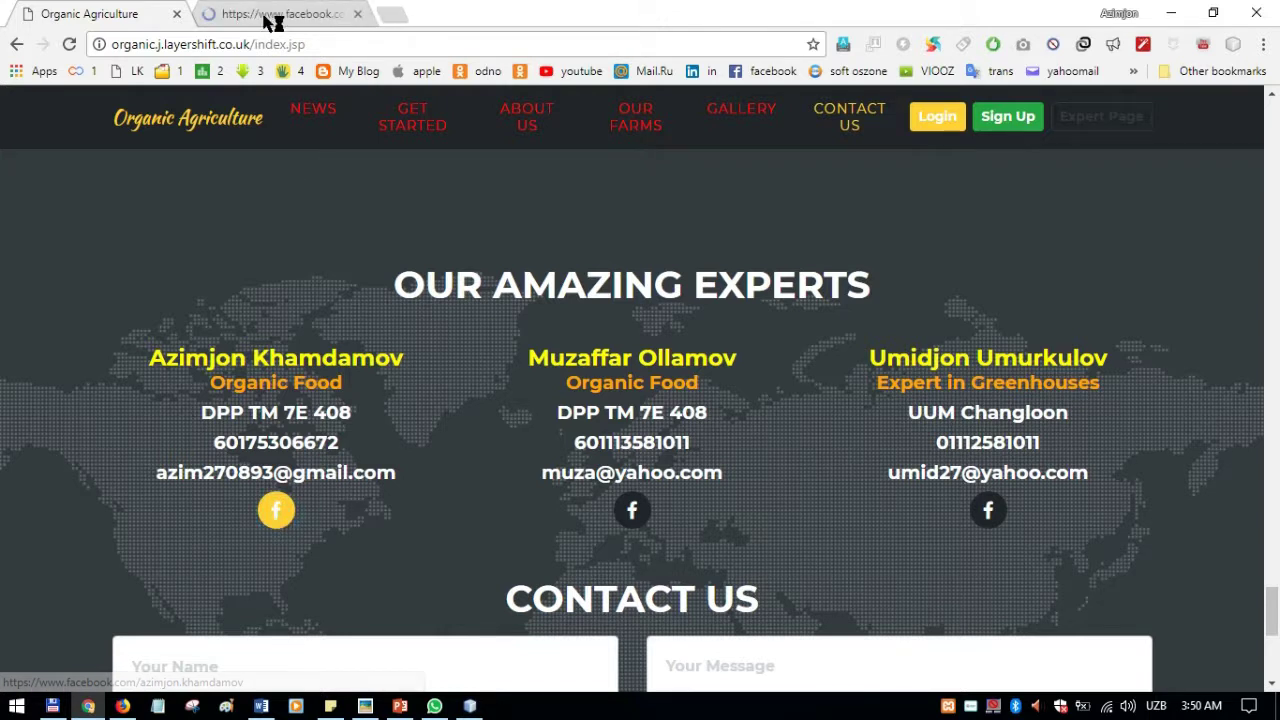
click(268, 16)
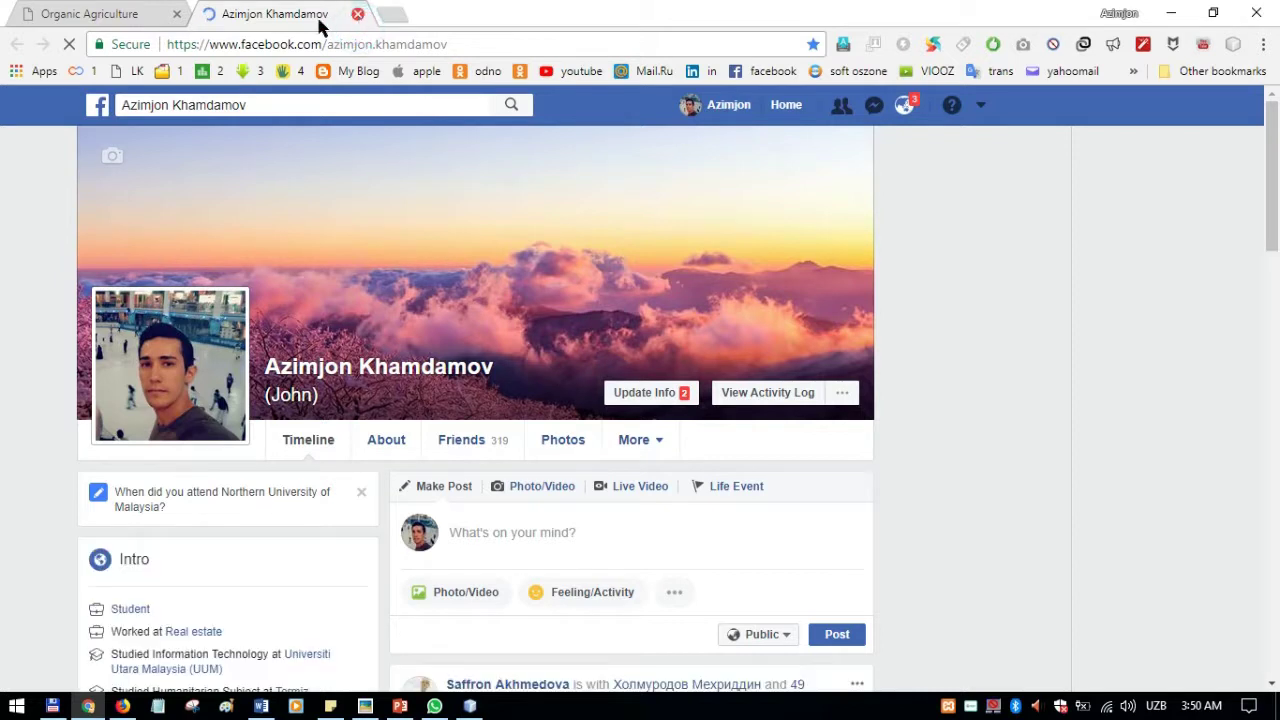
key(ctrl+w)
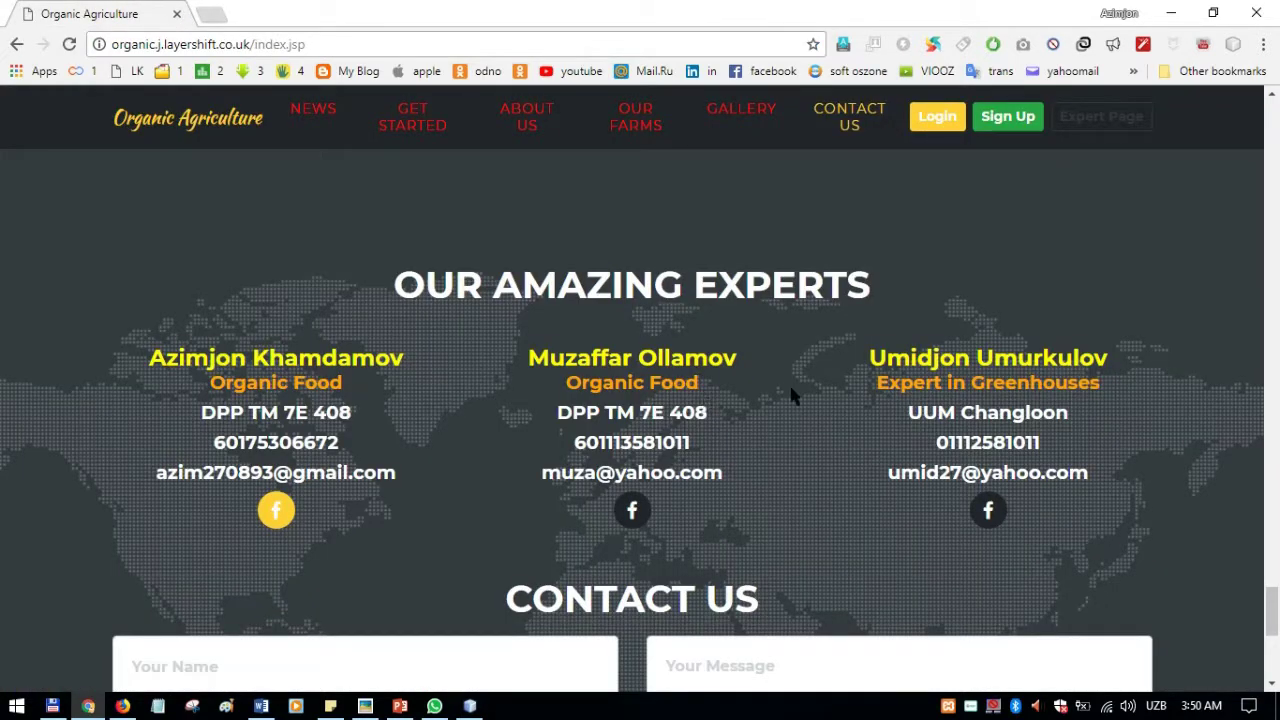
Step: Look over the Contact Us form's Your Name field, then return to the top of the homepage
scroll(643, 362, down, 2)
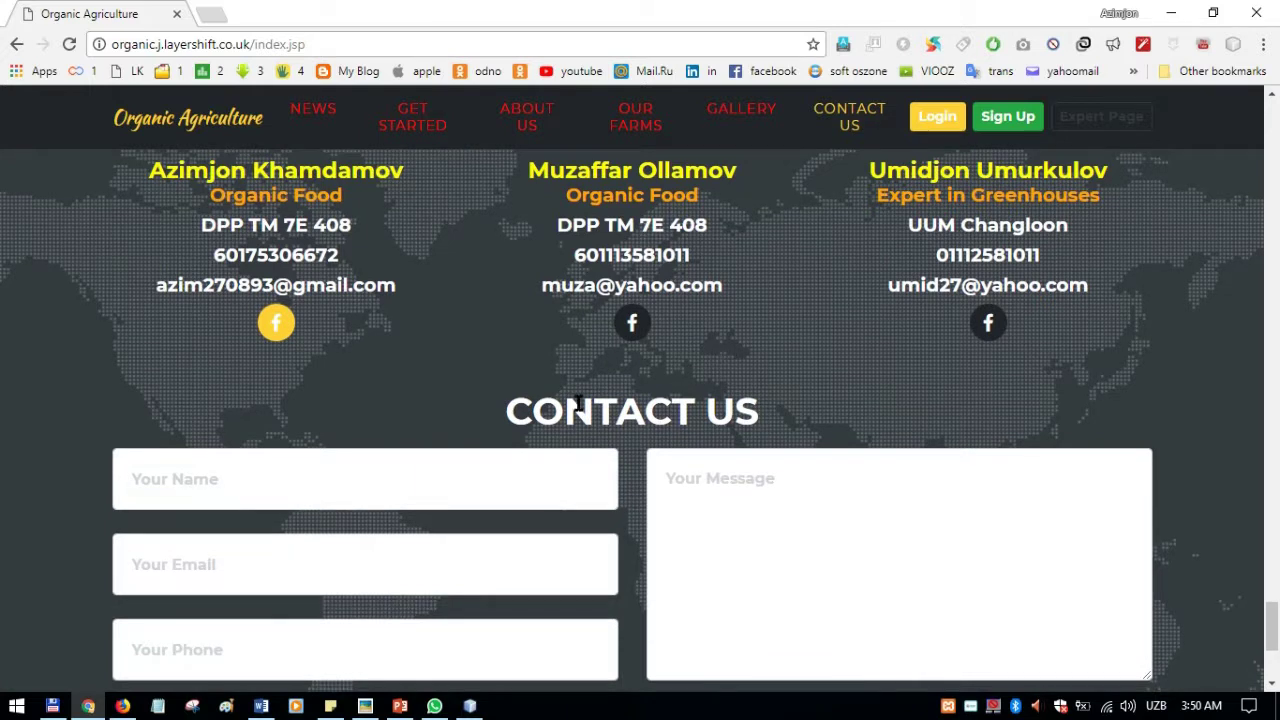
scroll(578, 402, down, 2)
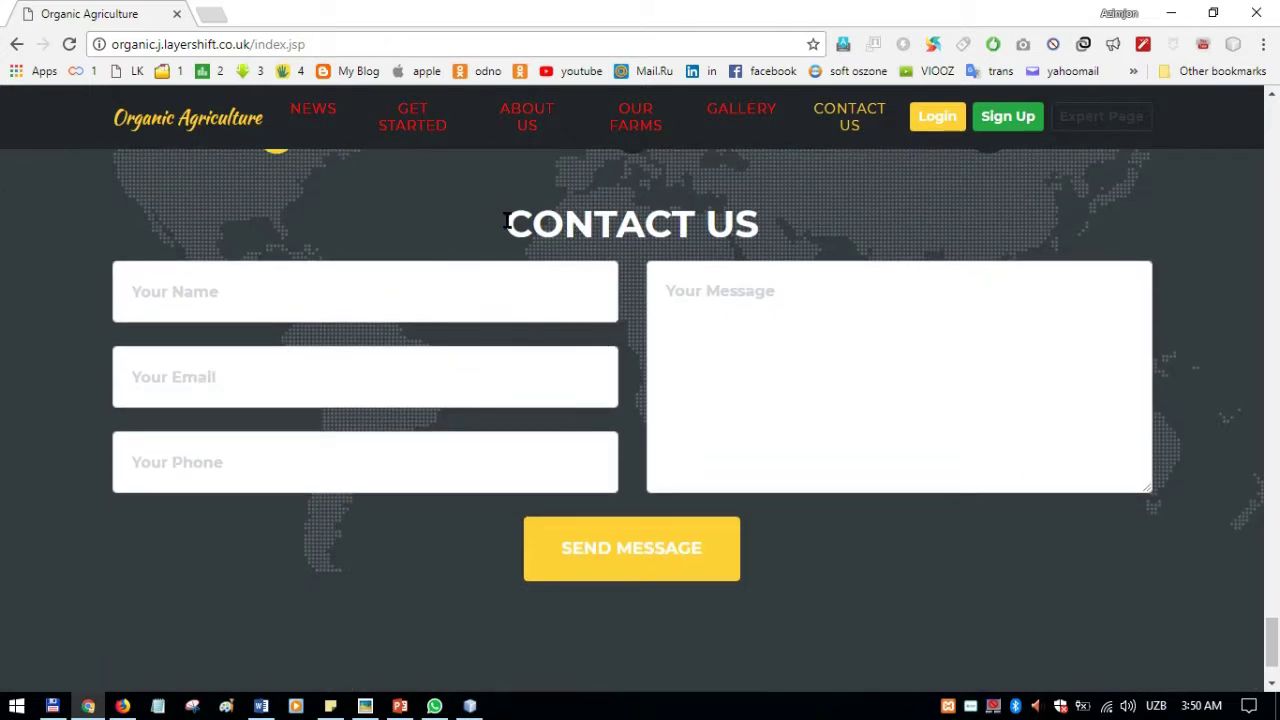
drag(507, 222, 753, 218)
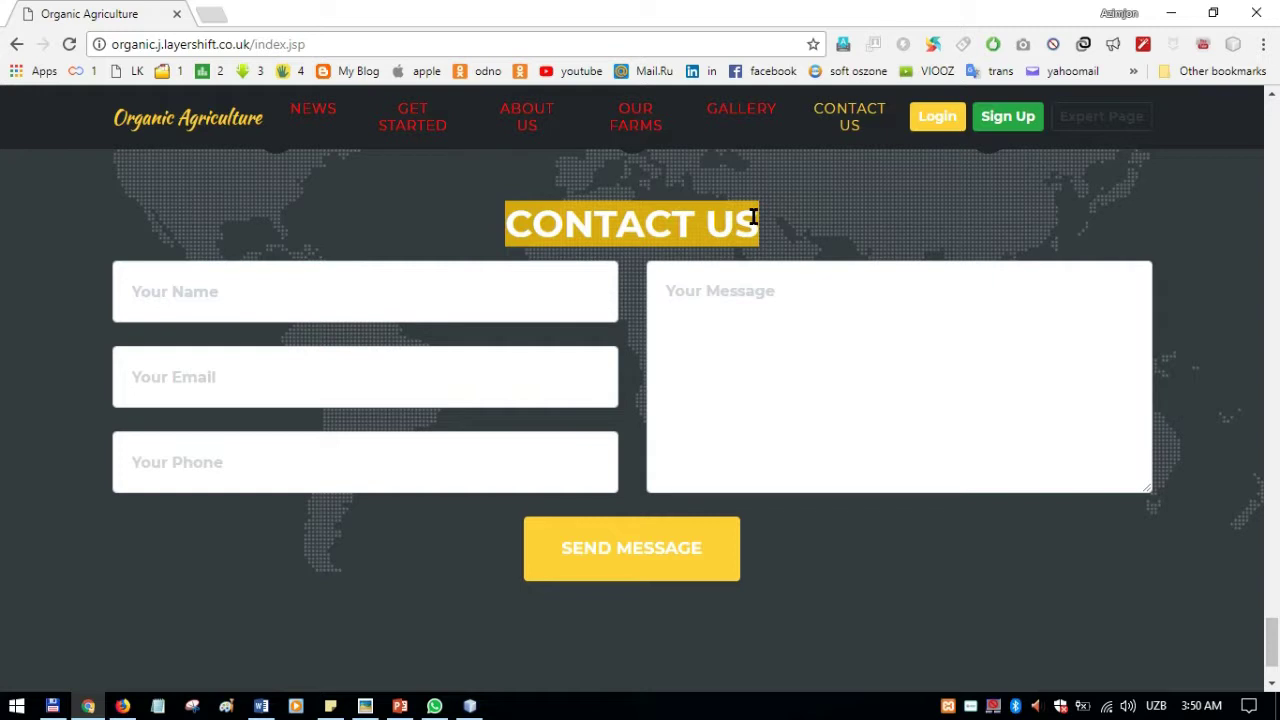
click(305, 298)
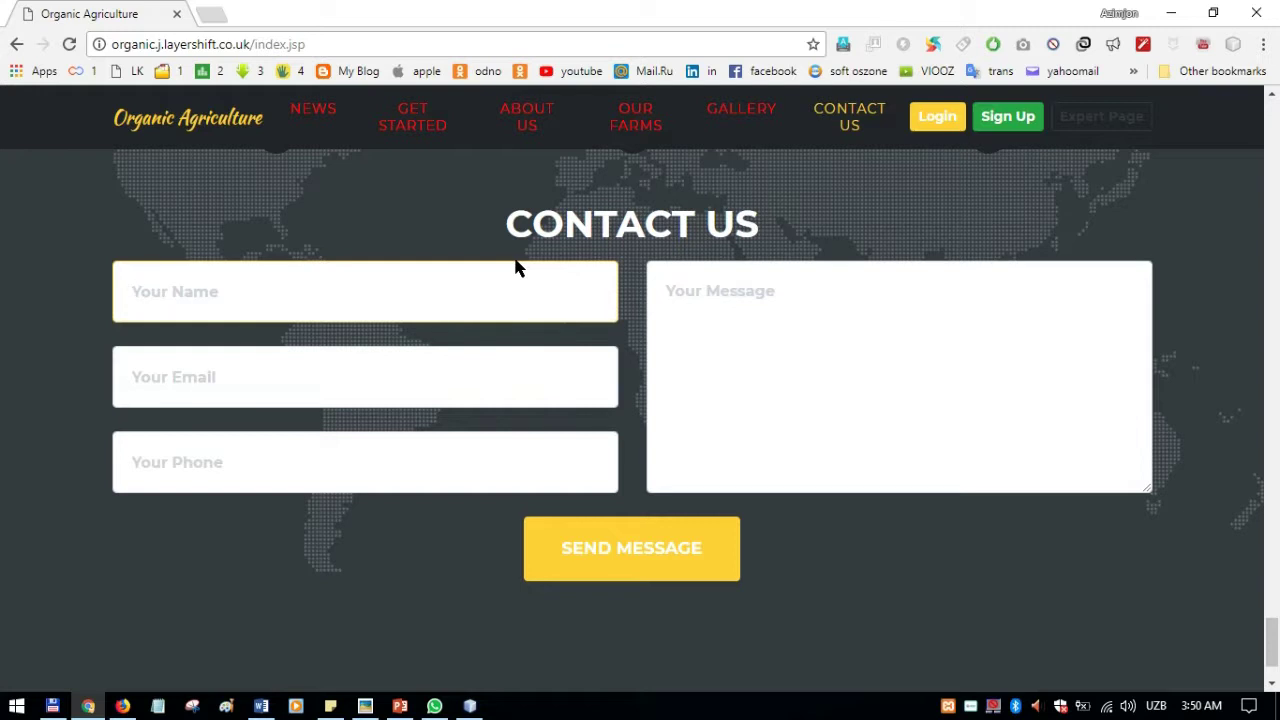
scroll(520, 265, down, 2)
scroll(480, 360, up, 3)
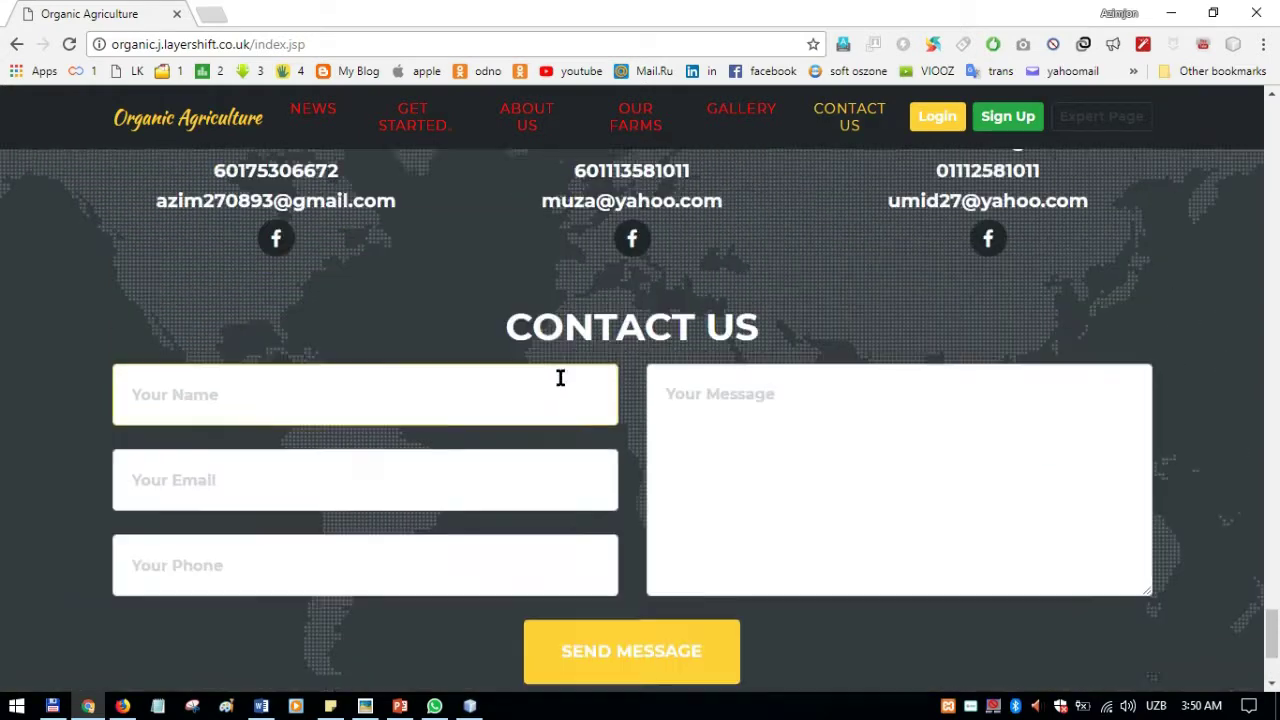
drag(1272, 612, 1278, 127)
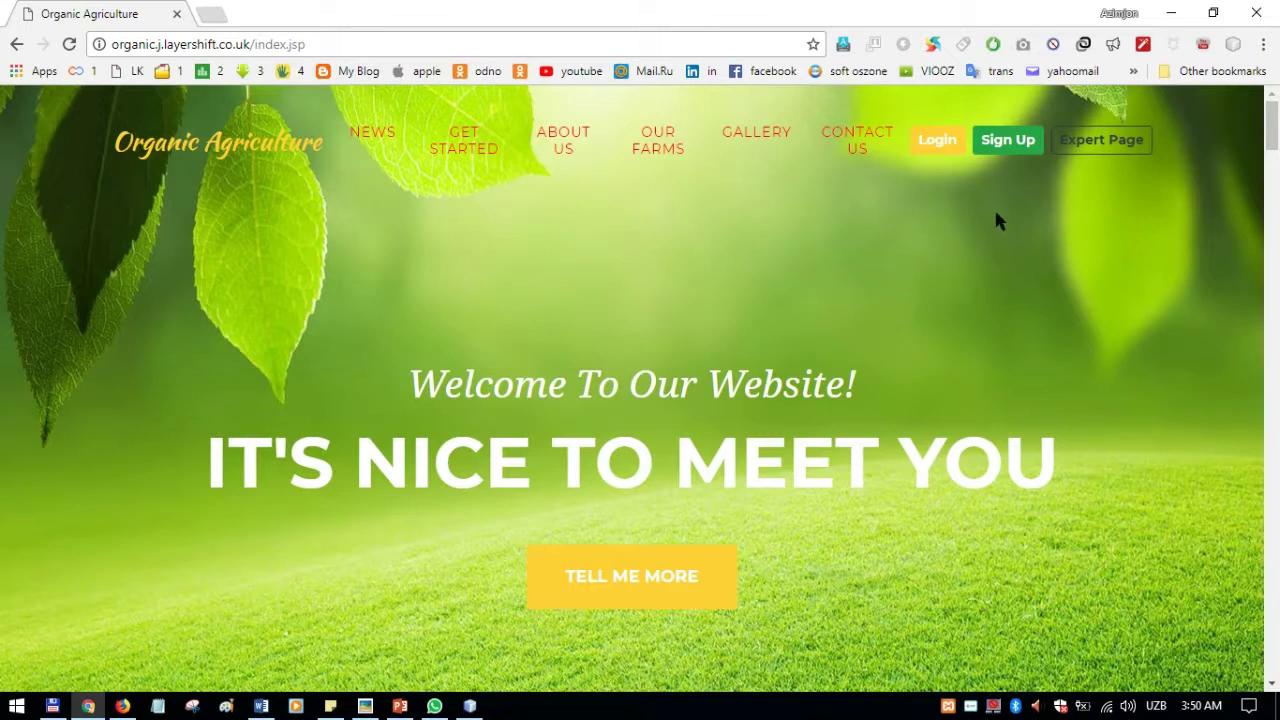
Step: Open the expert sign-up form and enter the full name, e-mail address and age 30
click(1010, 141)
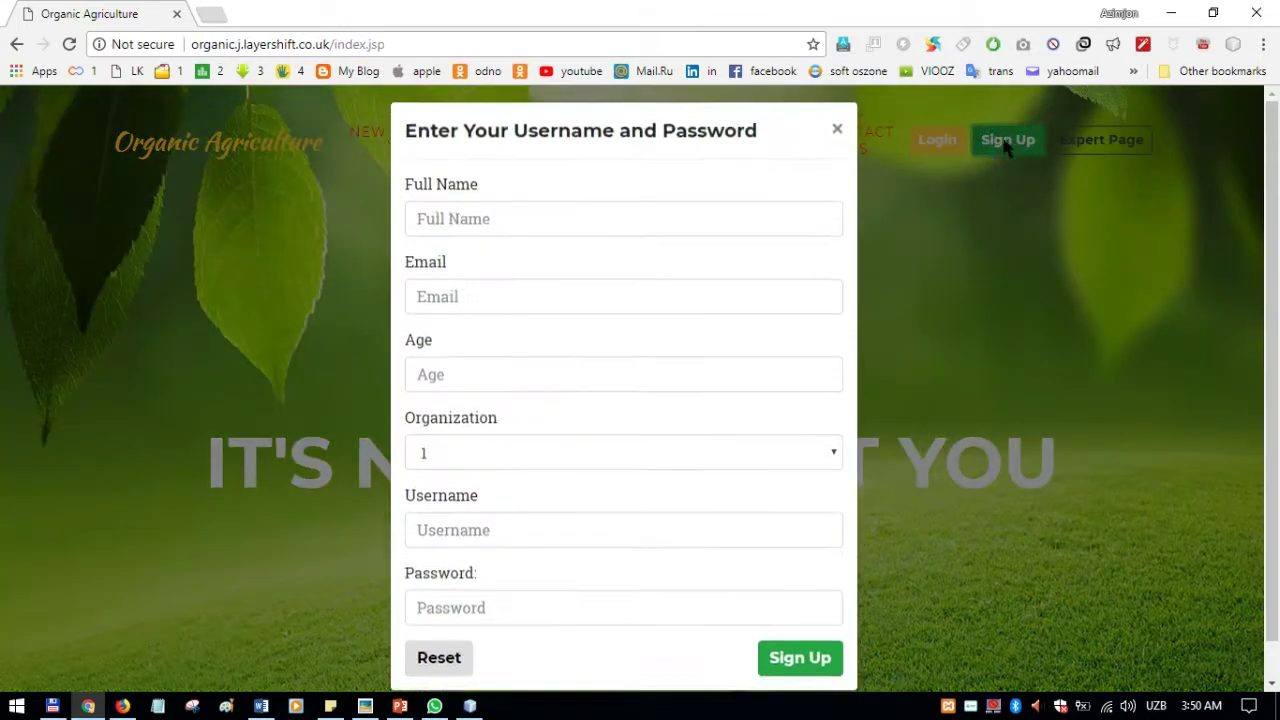
click(443, 232)
scroll(594, 240, down, 1)
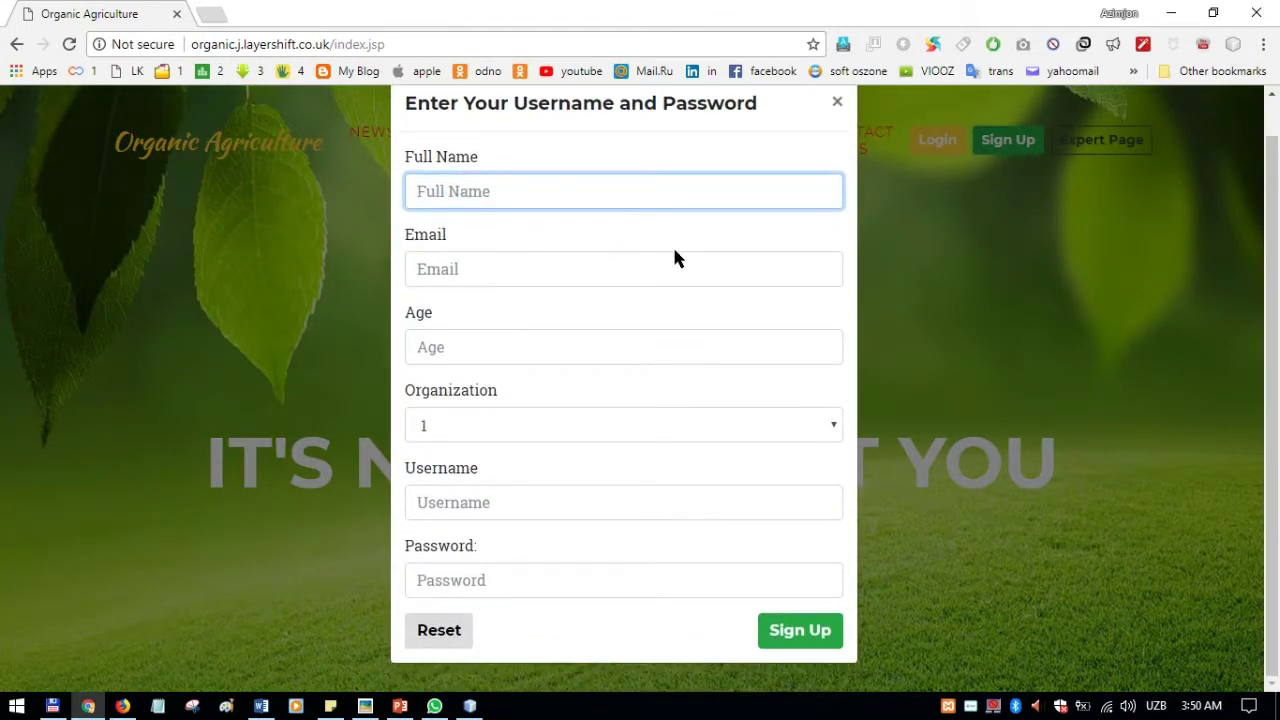
click(511, 311)
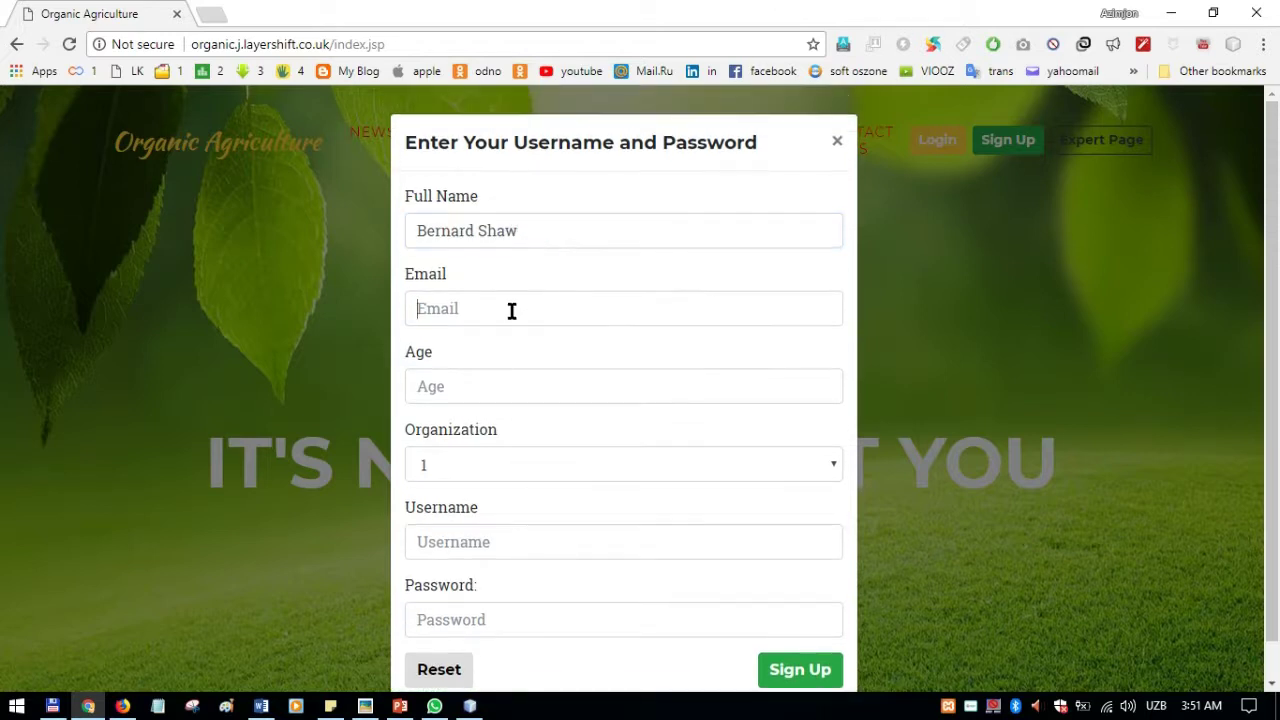
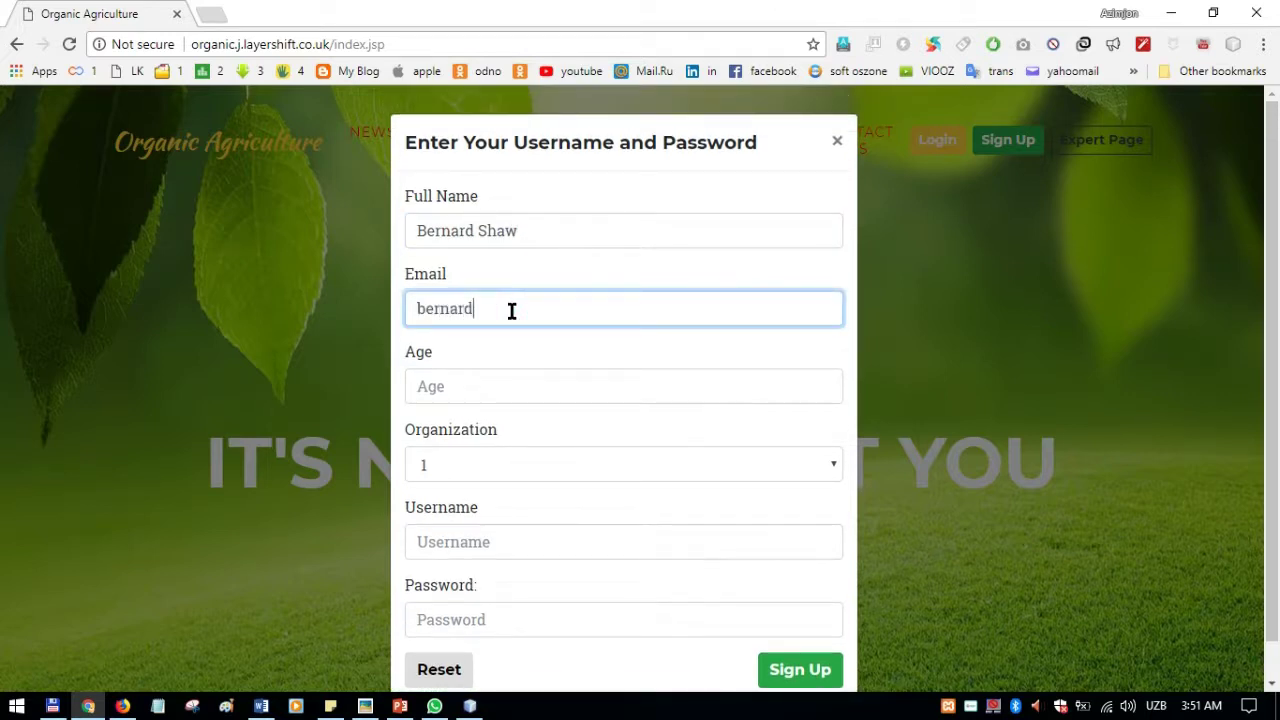
key(Tab)
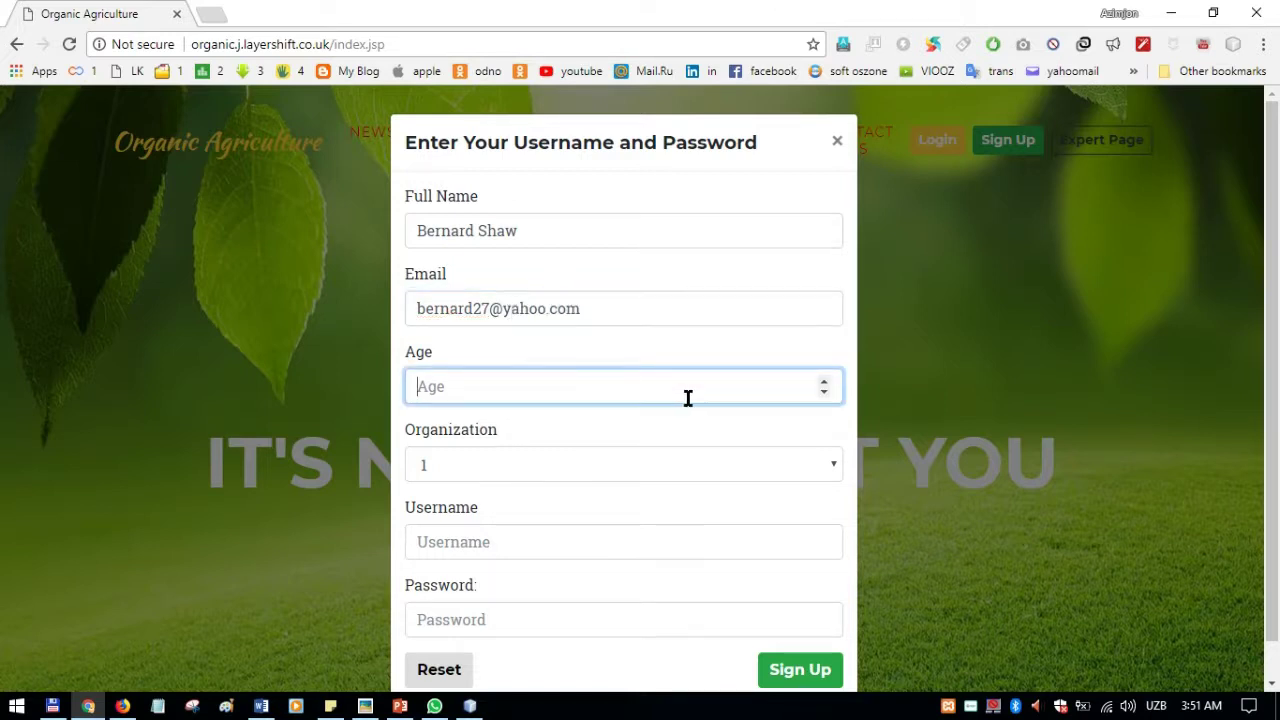
scroll(808, 523, down, 1)
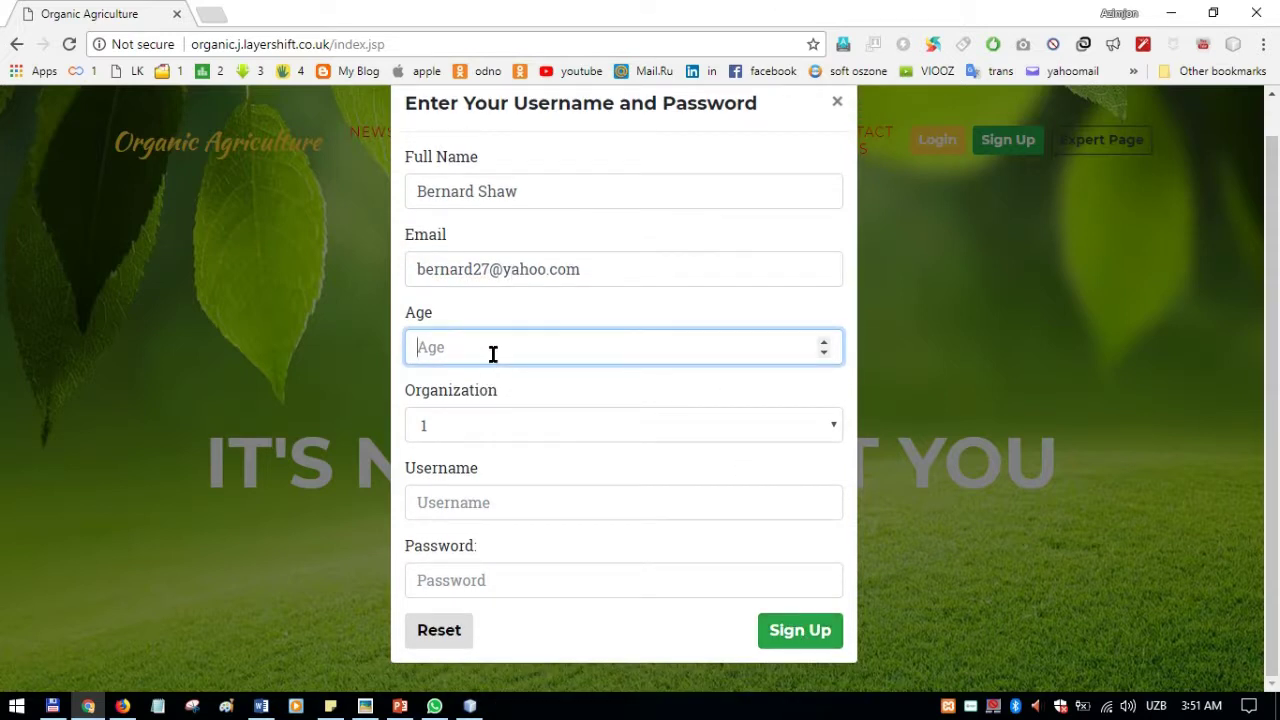
text(2)
key(BackSpace)
text(30)
Step: Choose organization 2, enter a username and password, and submit the sign-up
click(501, 410)
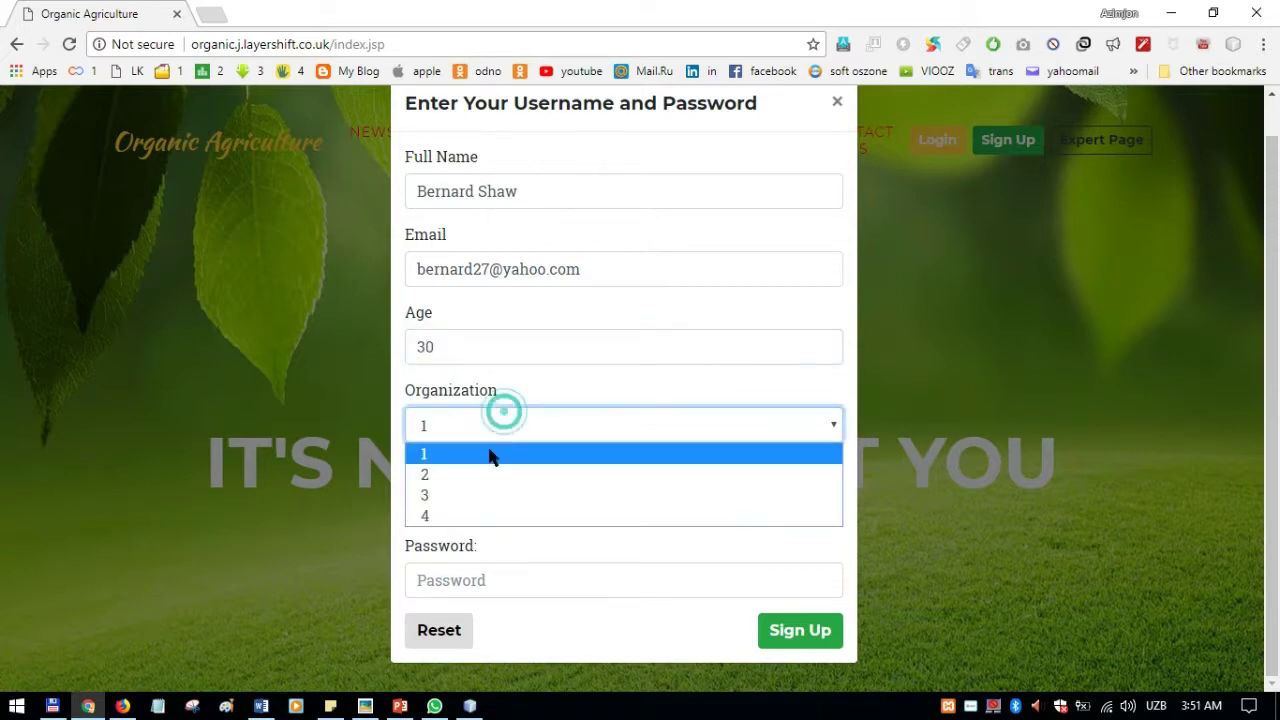
click(455, 472)
click(488, 491)
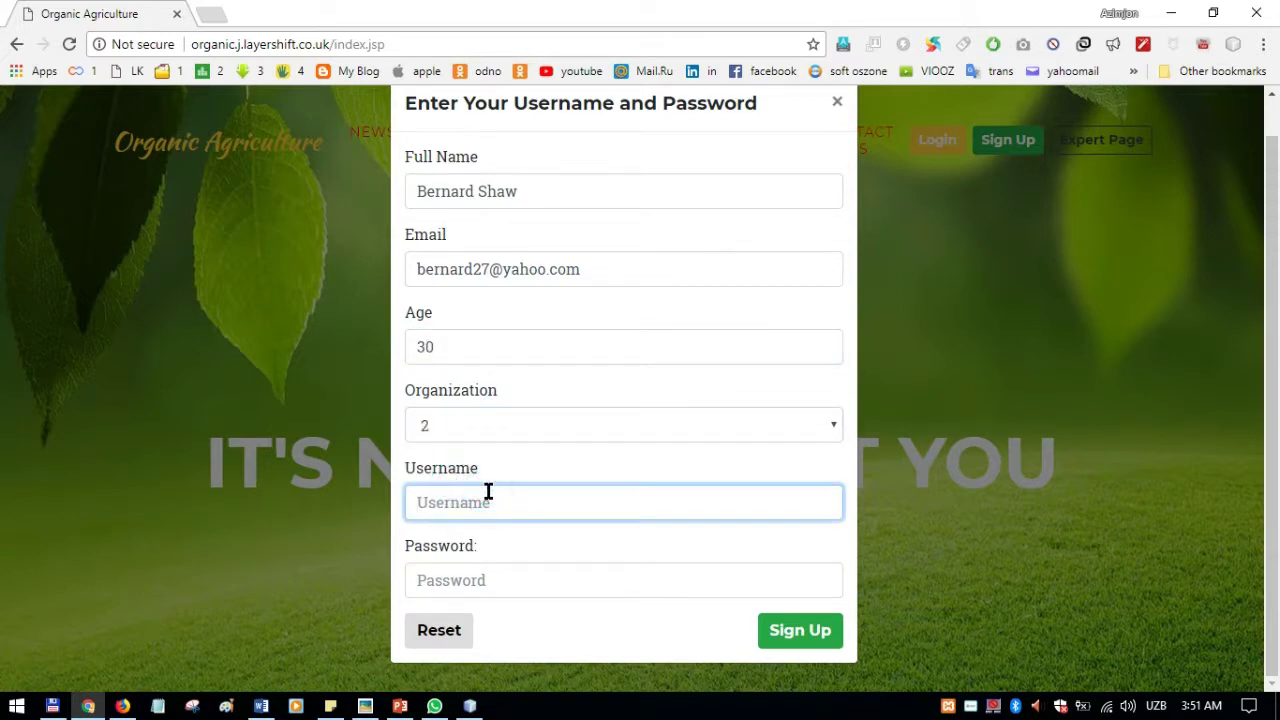
text(bernard12)
click(495, 578)
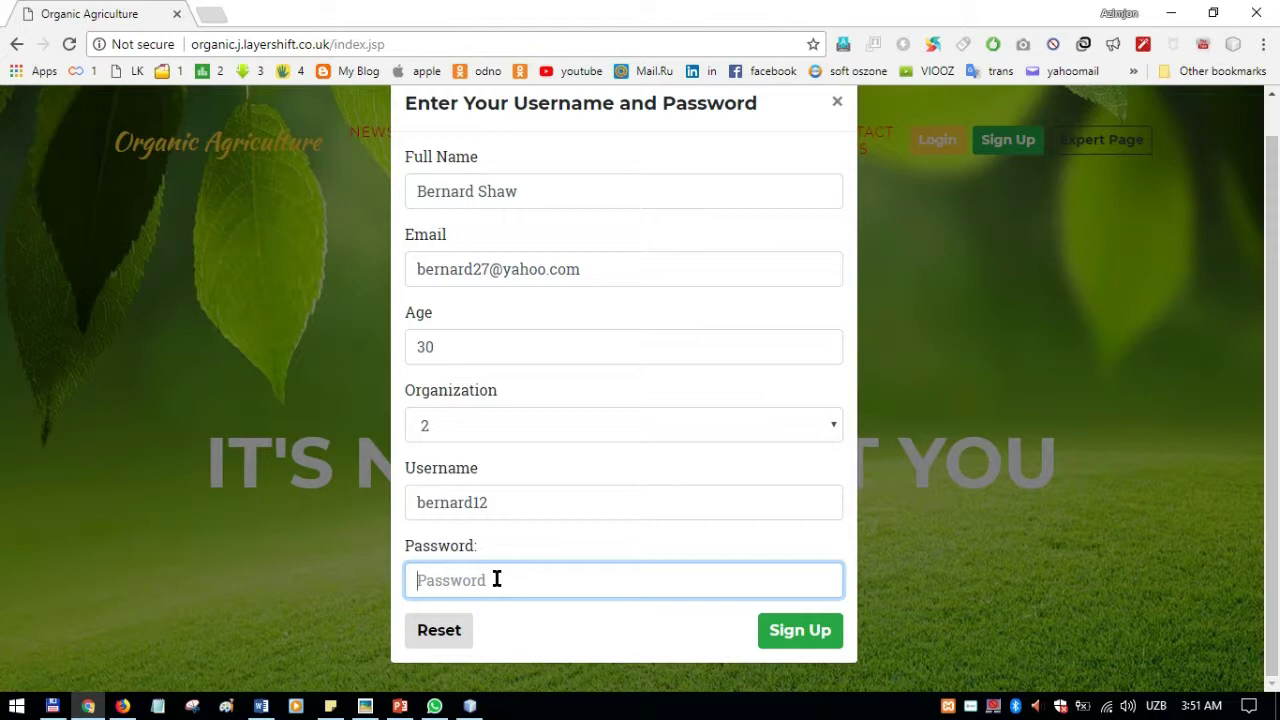
text(••••••)
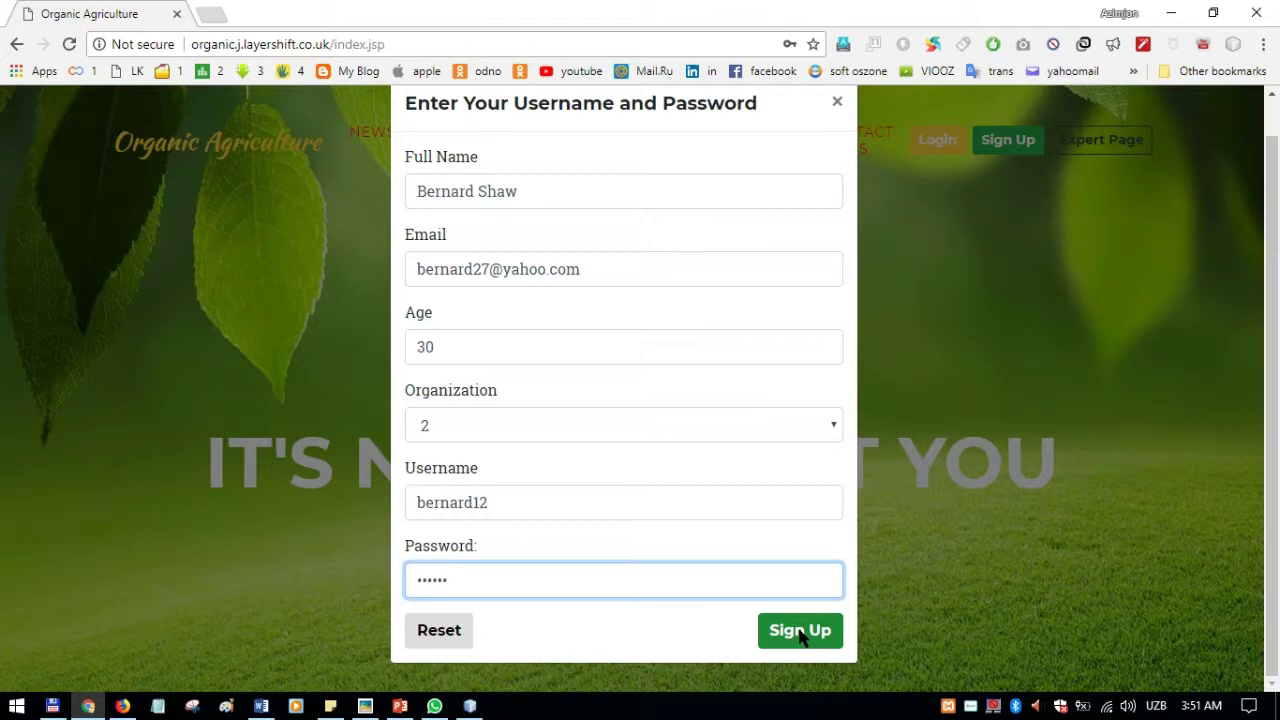
click(800, 632)
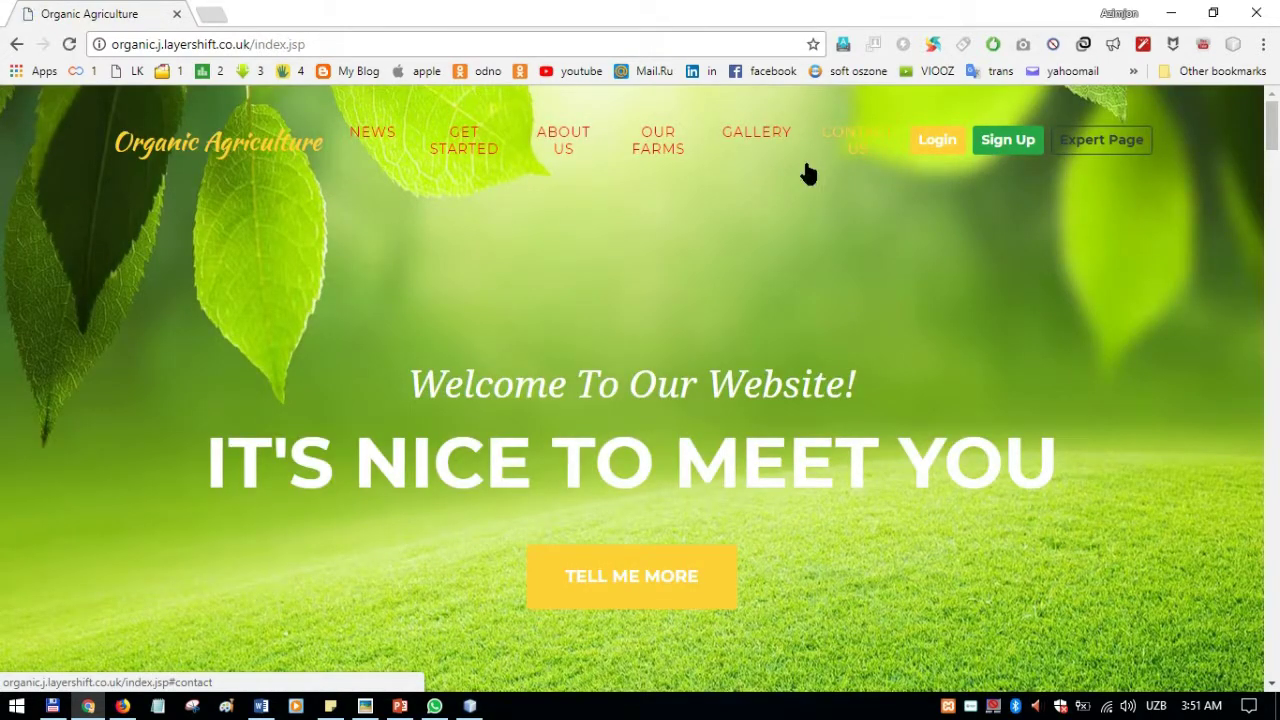
Step: Sign in with the new account's username and password to reach the expertindex.jsp welcome page
click(946, 140)
click(615, 233)
text(b)
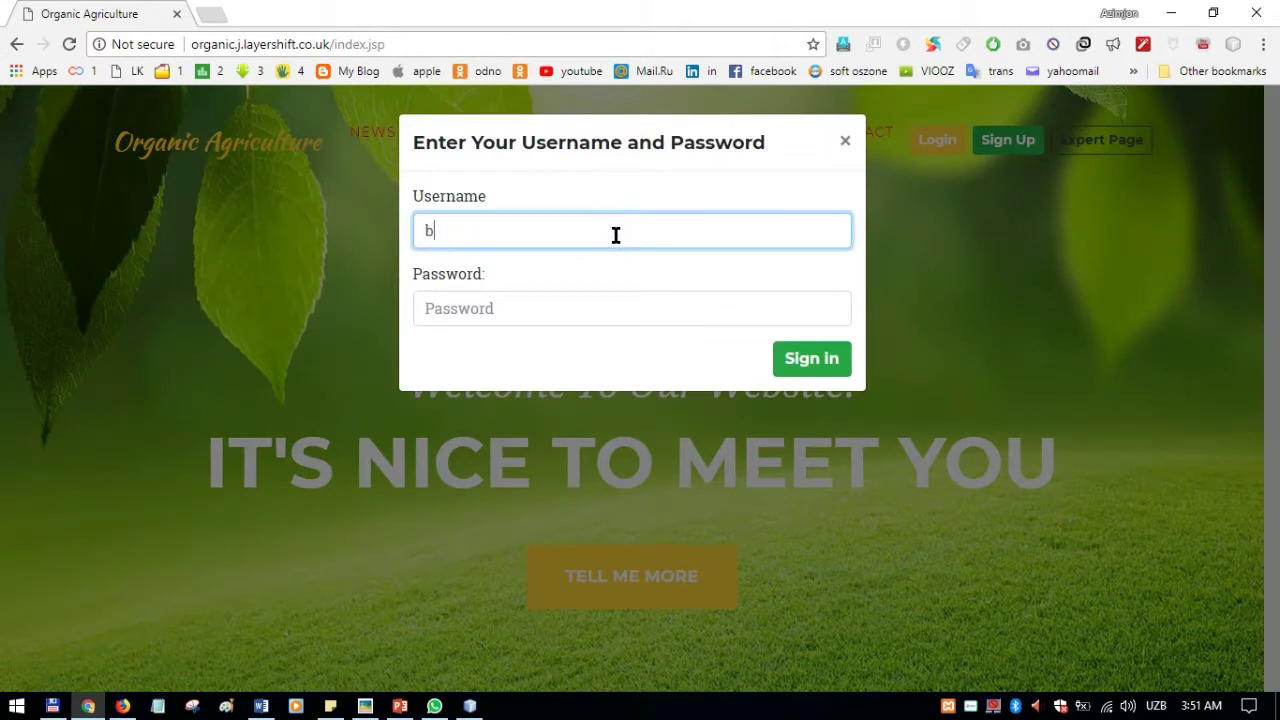
text(ernard12)
key(Tab)
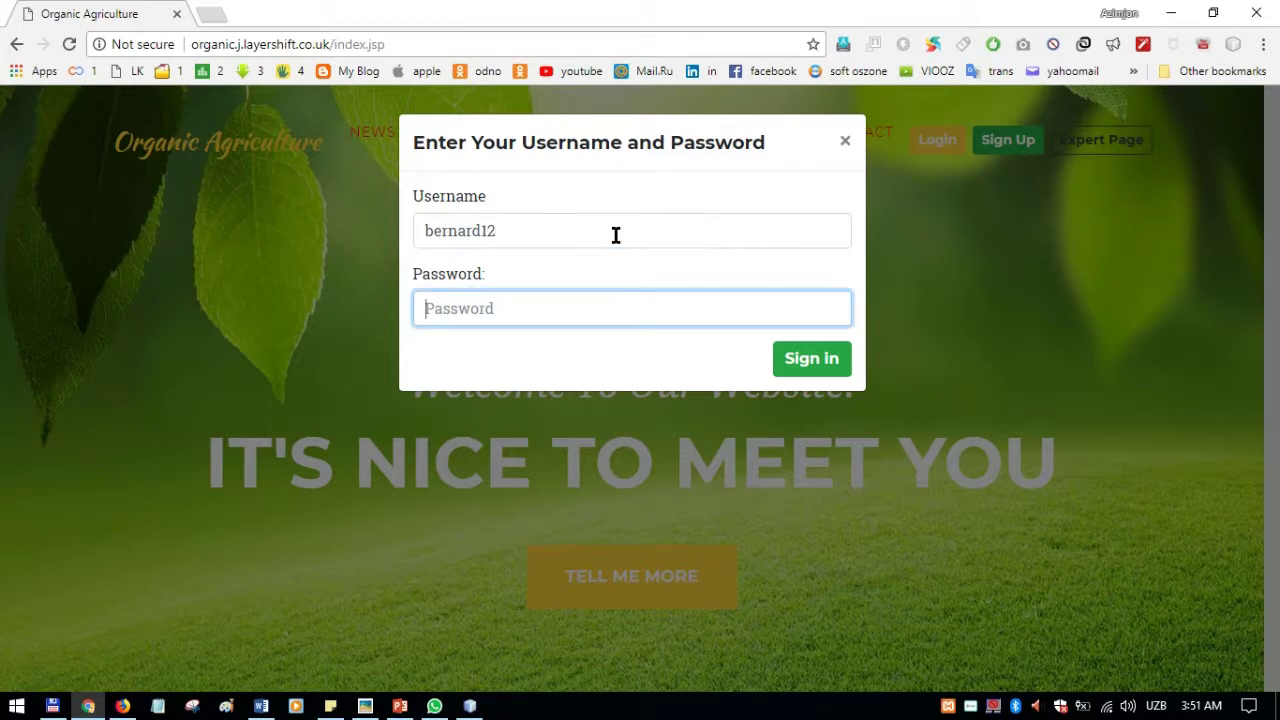
text(123456)
click(792, 358)
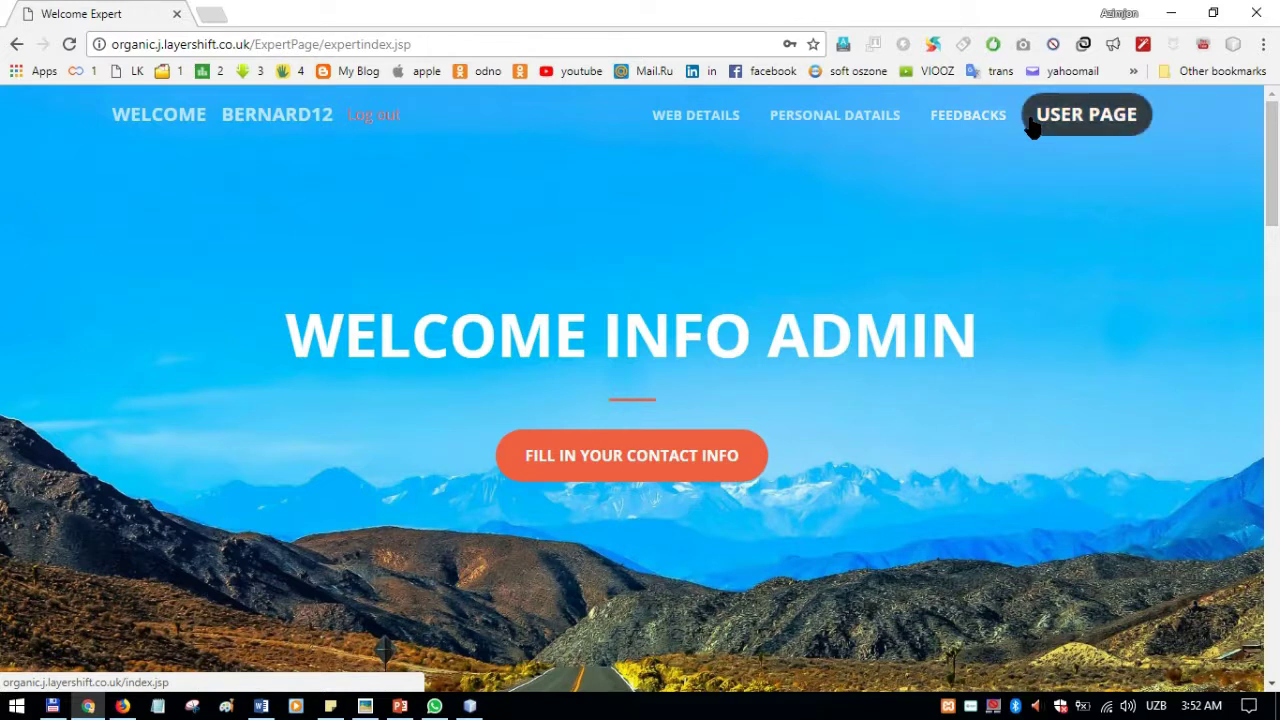
Step: Bring up the WEB DETAILS add-news form and generate news ID 4590
click(703, 122)
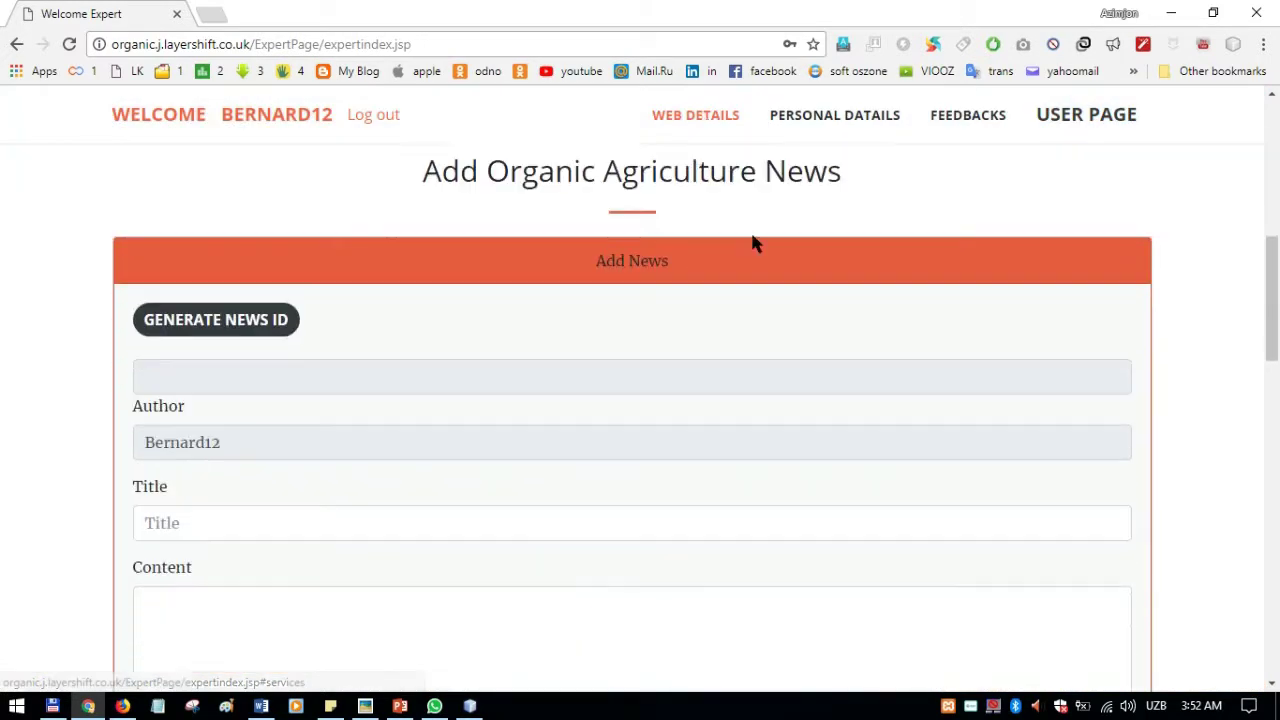
scroll(500, 250, up, 2)
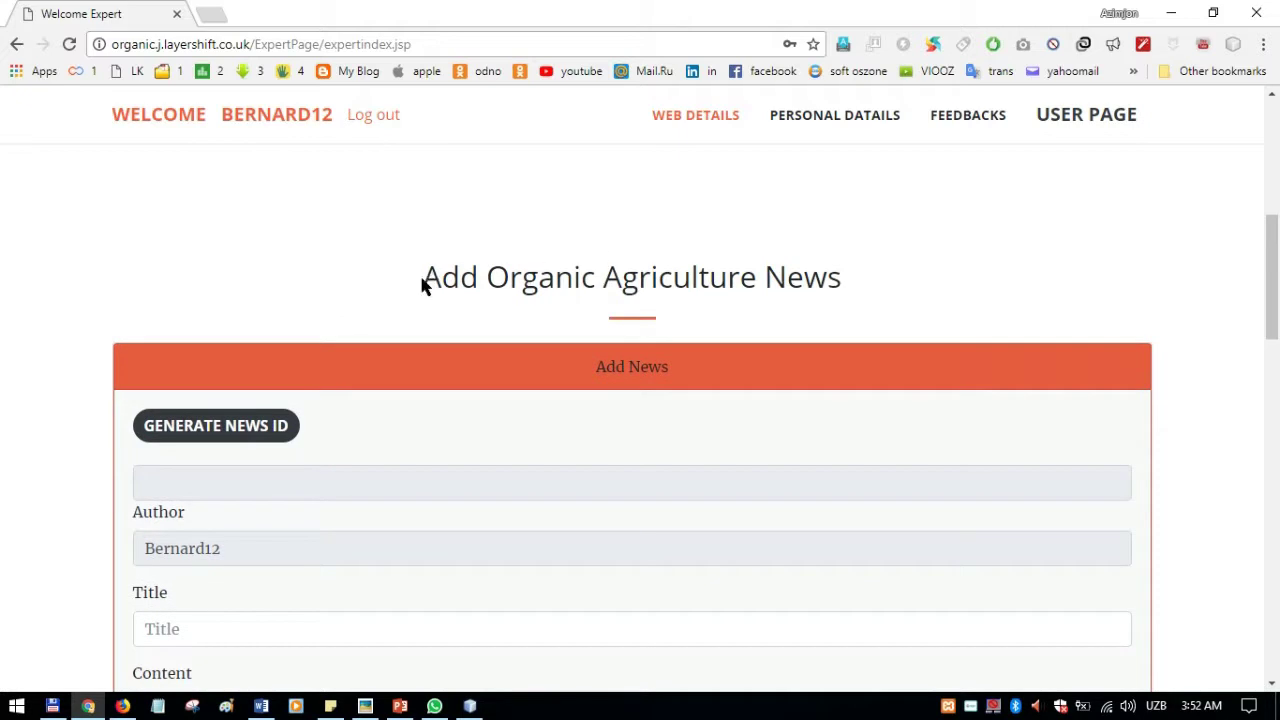
scroll(860, 286, down, 2)
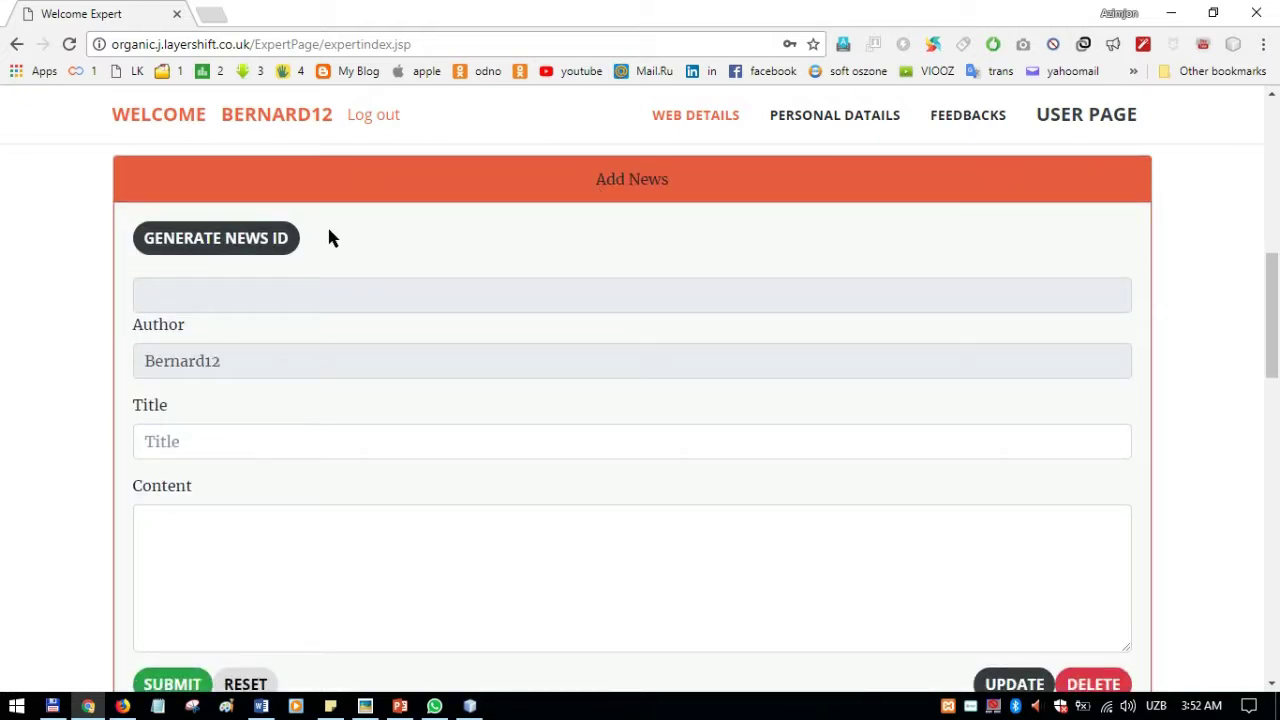
click(251, 238)
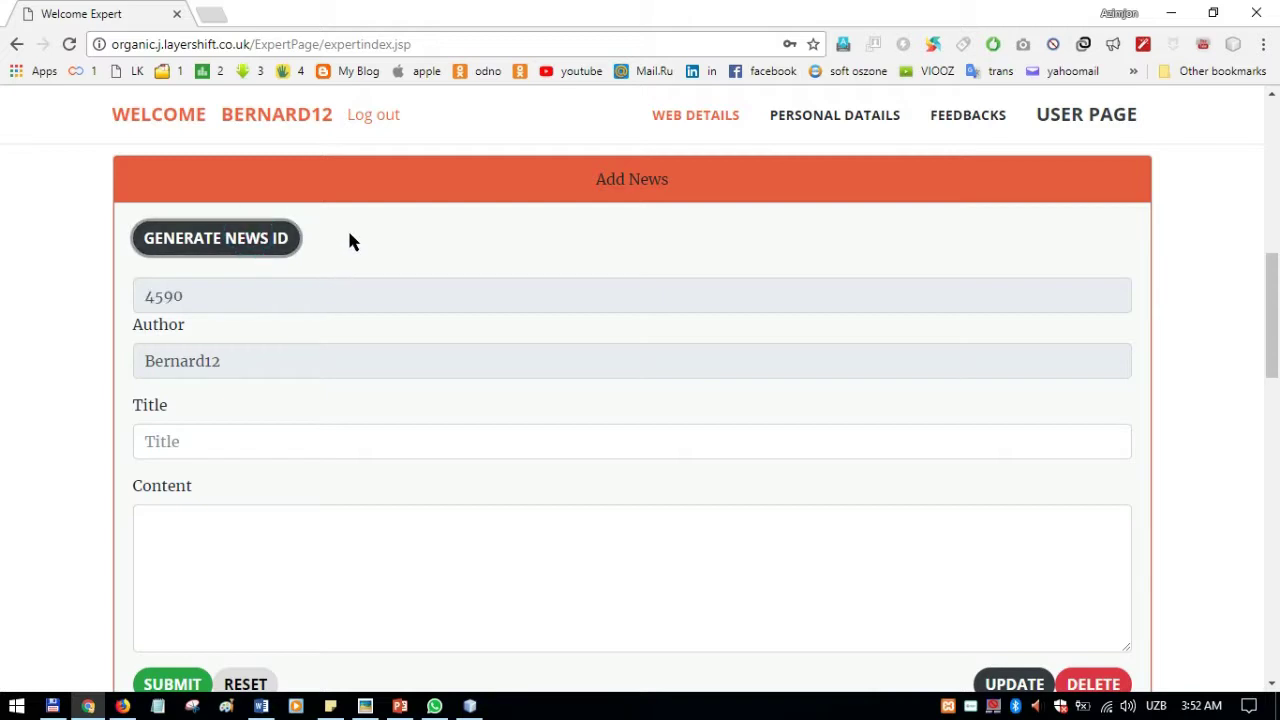
double_click(243, 361)
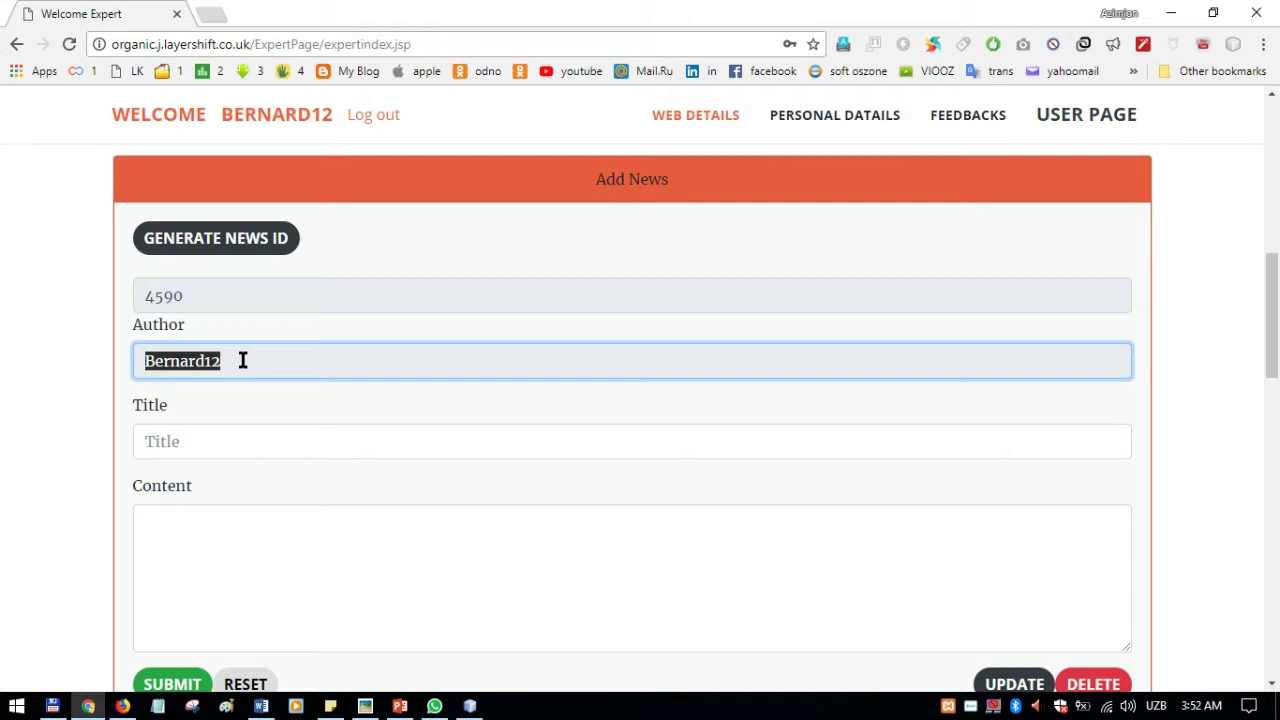
scroll(230, 364, down, 1)
Step: Enter title 'Organic Farms' and content 'There are many organic farms in Malaysia. such as', then submit
click(201, 347)
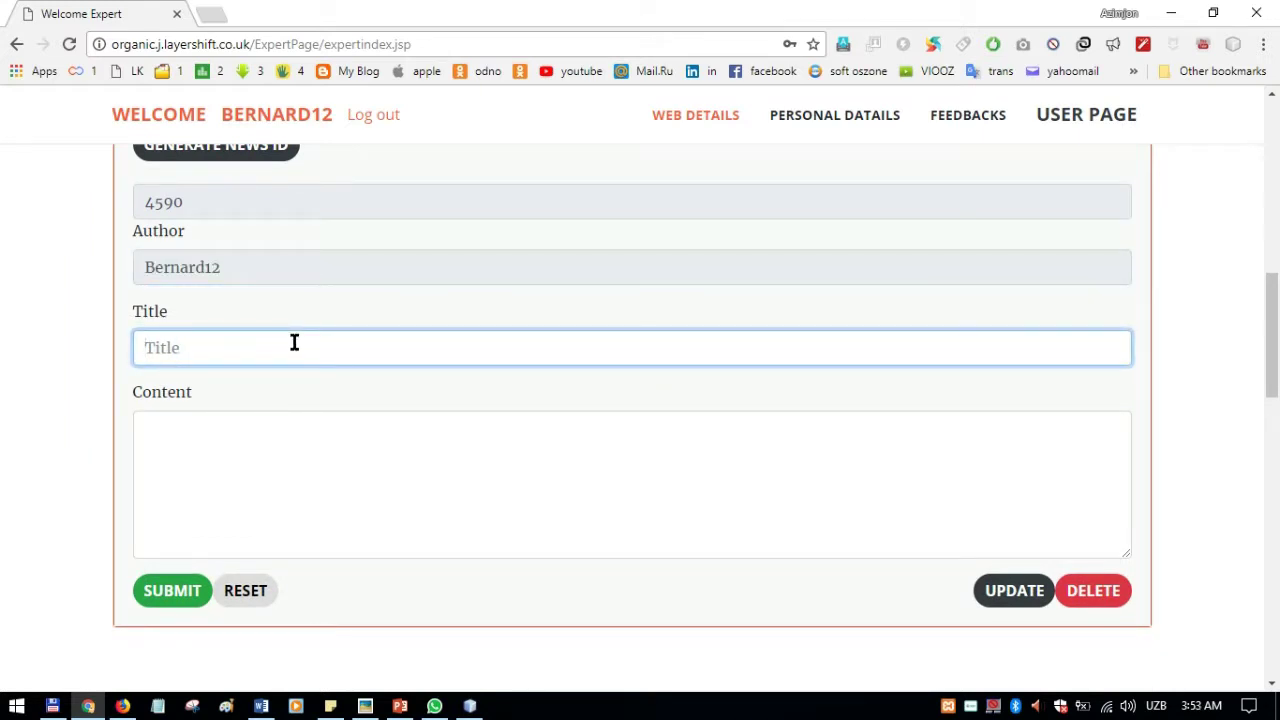
text(Organic )
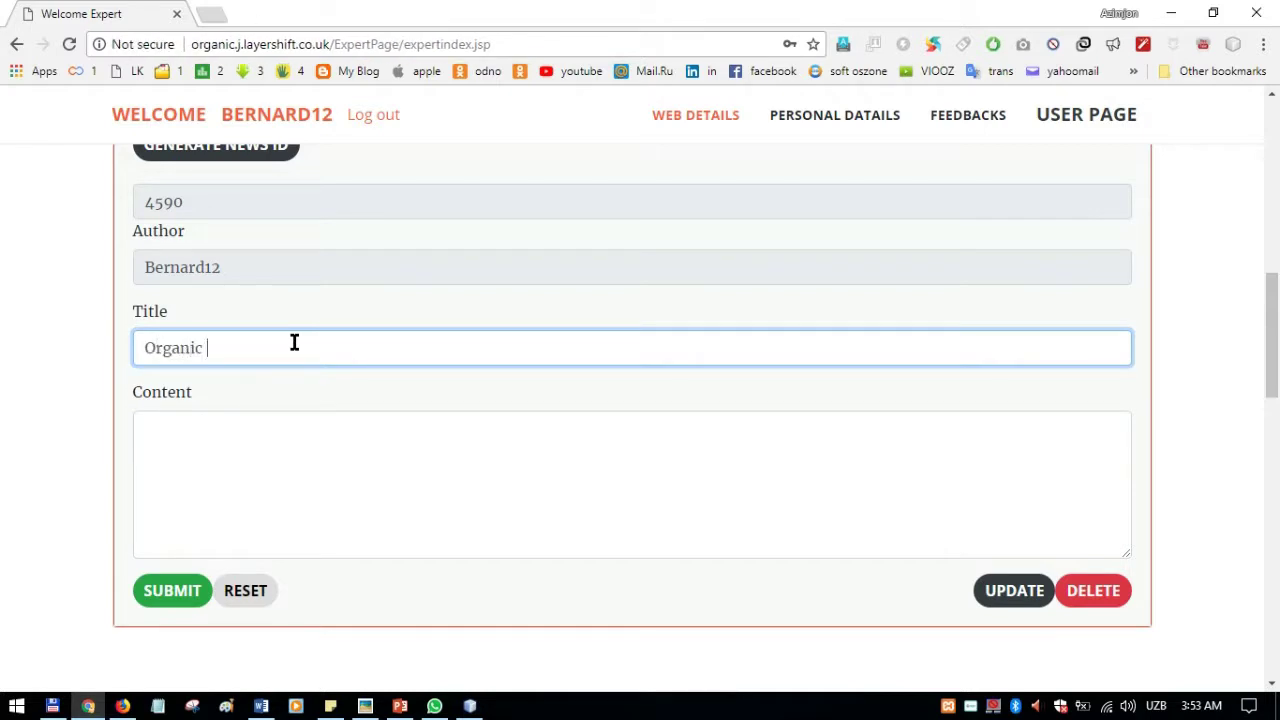
text(Farms)
click(286, 438)
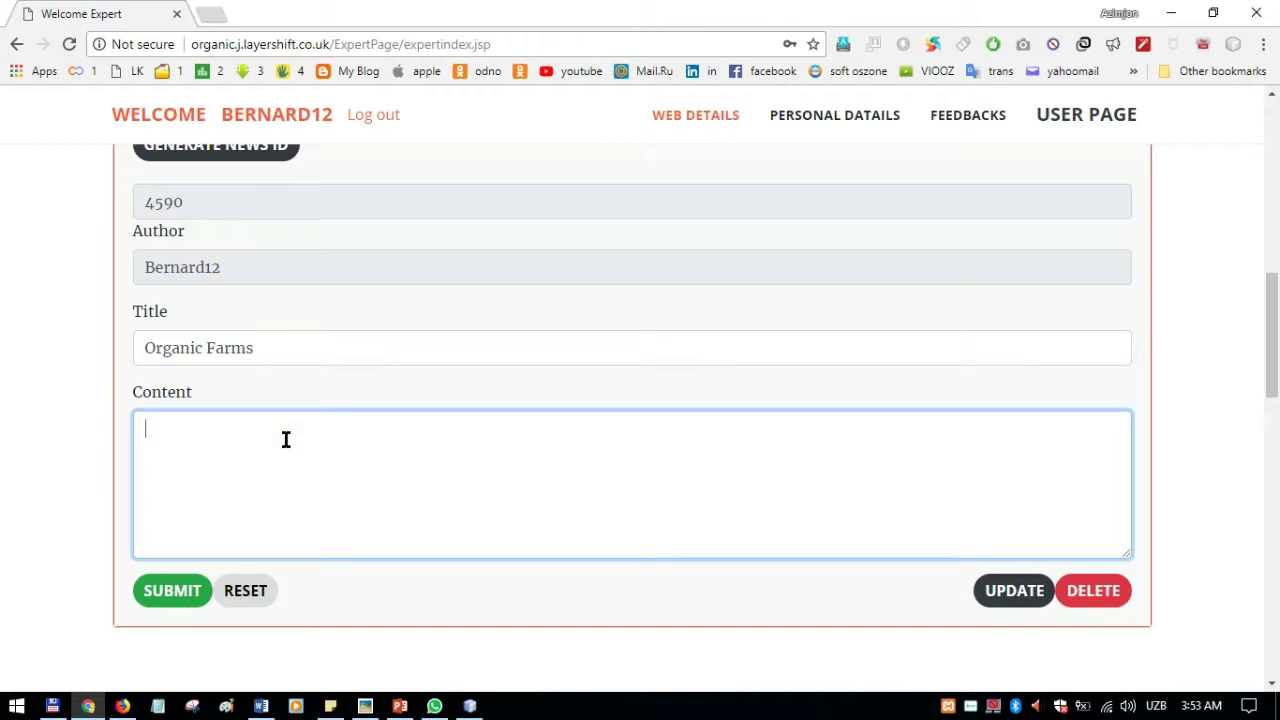
text(There are many organ)
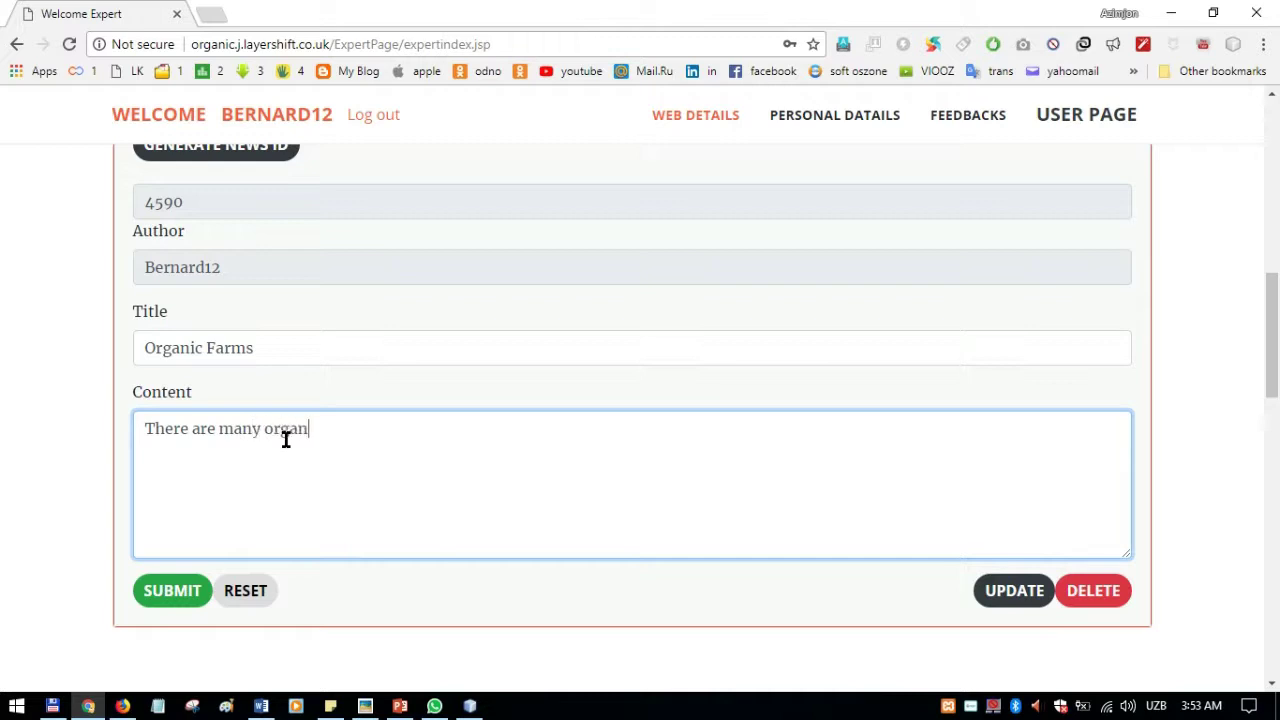
text(ic farms in Malaysia)
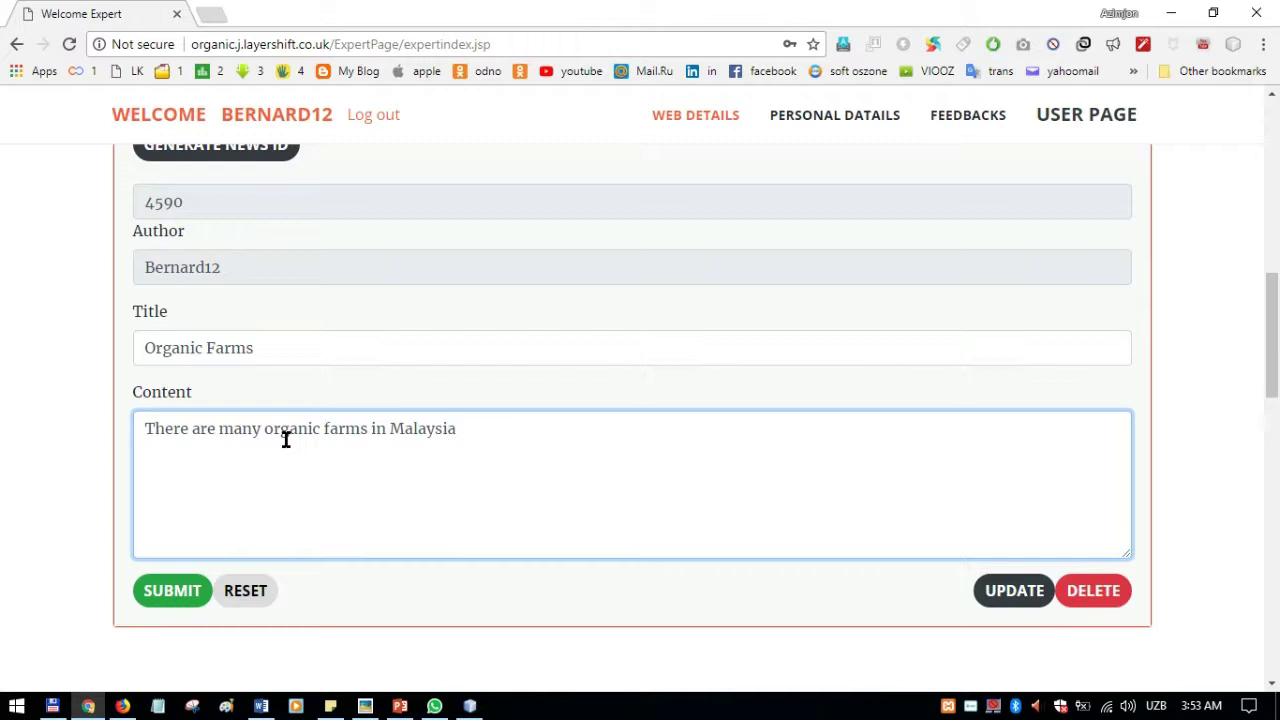
text(. such as ......)
scroll(566, 400, up, 2)
scroll(514, 366, down, 2)
click(189, 594)
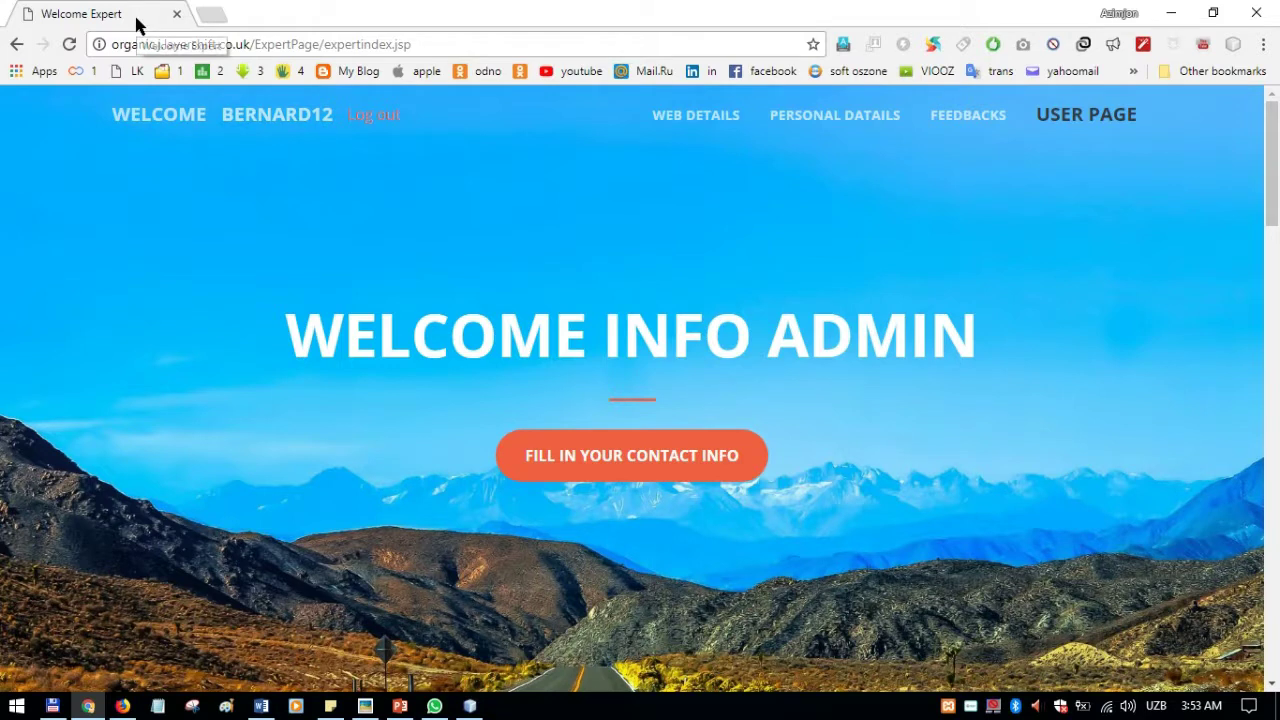
Step: Open the public Organic Agriculture home page in a new tab and scroll to the NEWS list
click(1108, 120)
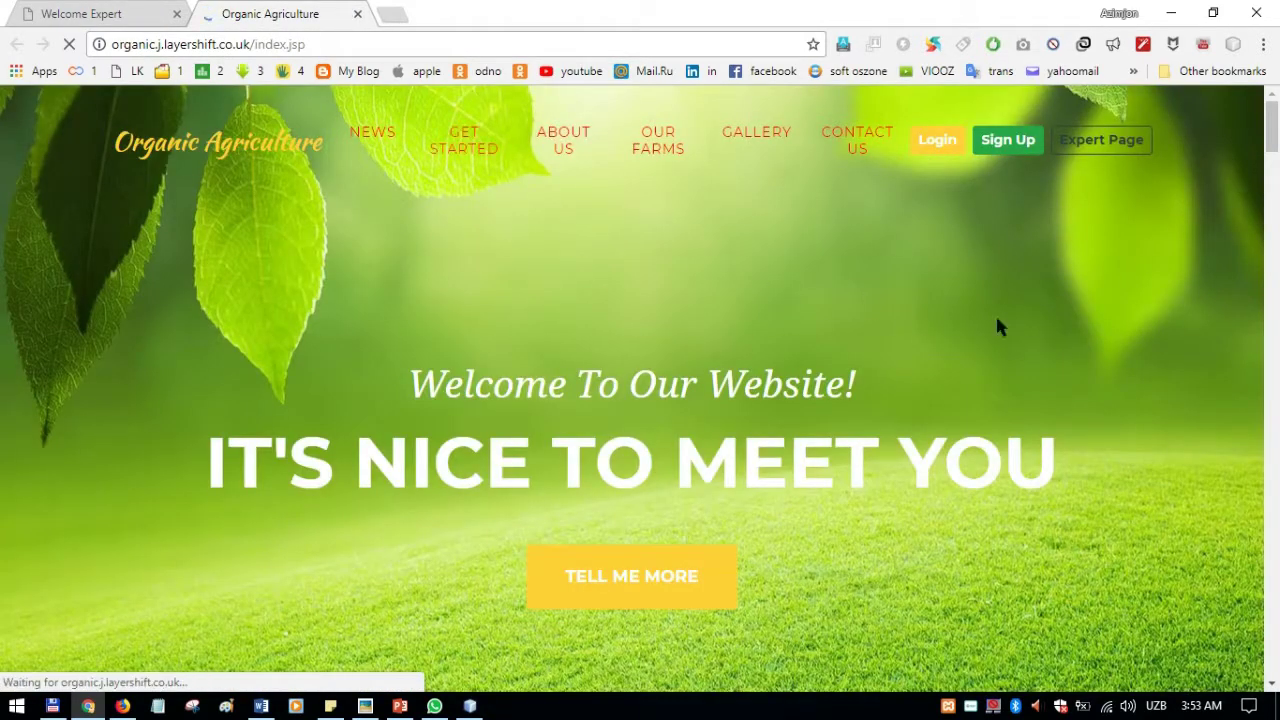
scroll(751, 320, down, 9)
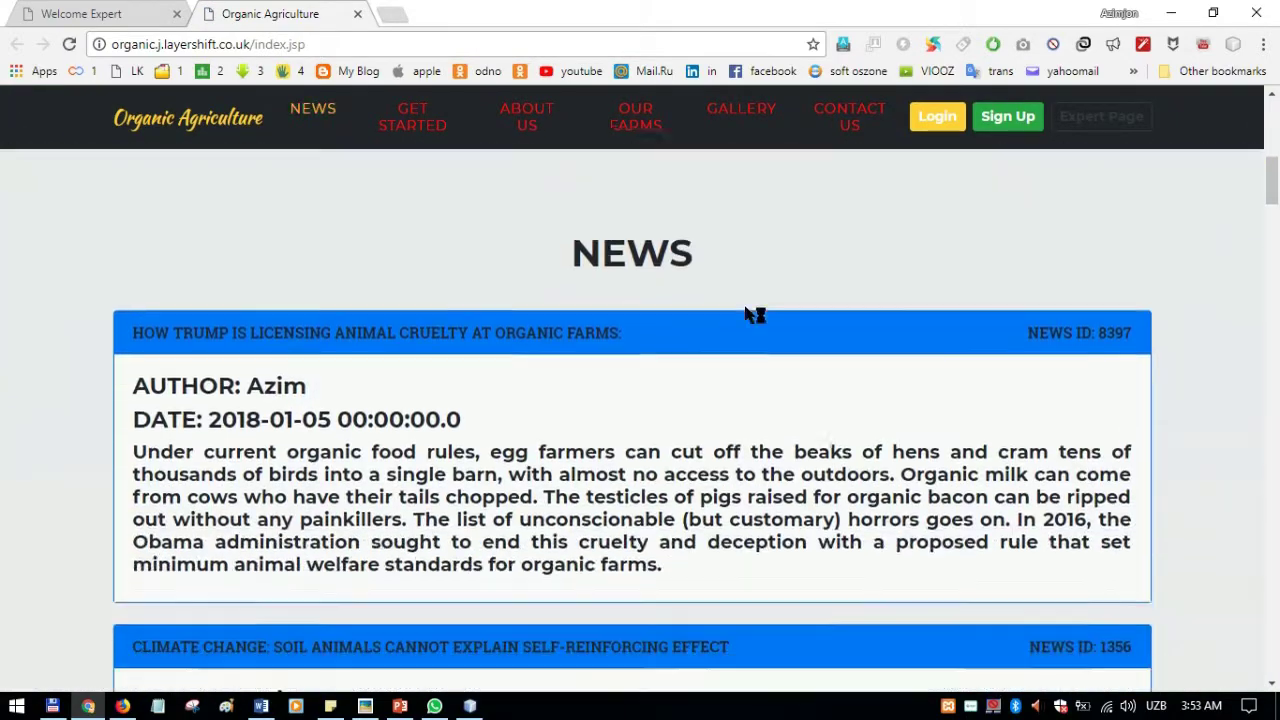
scroll(746, 331, down, 9)
scroll(374, 394, up, 2)
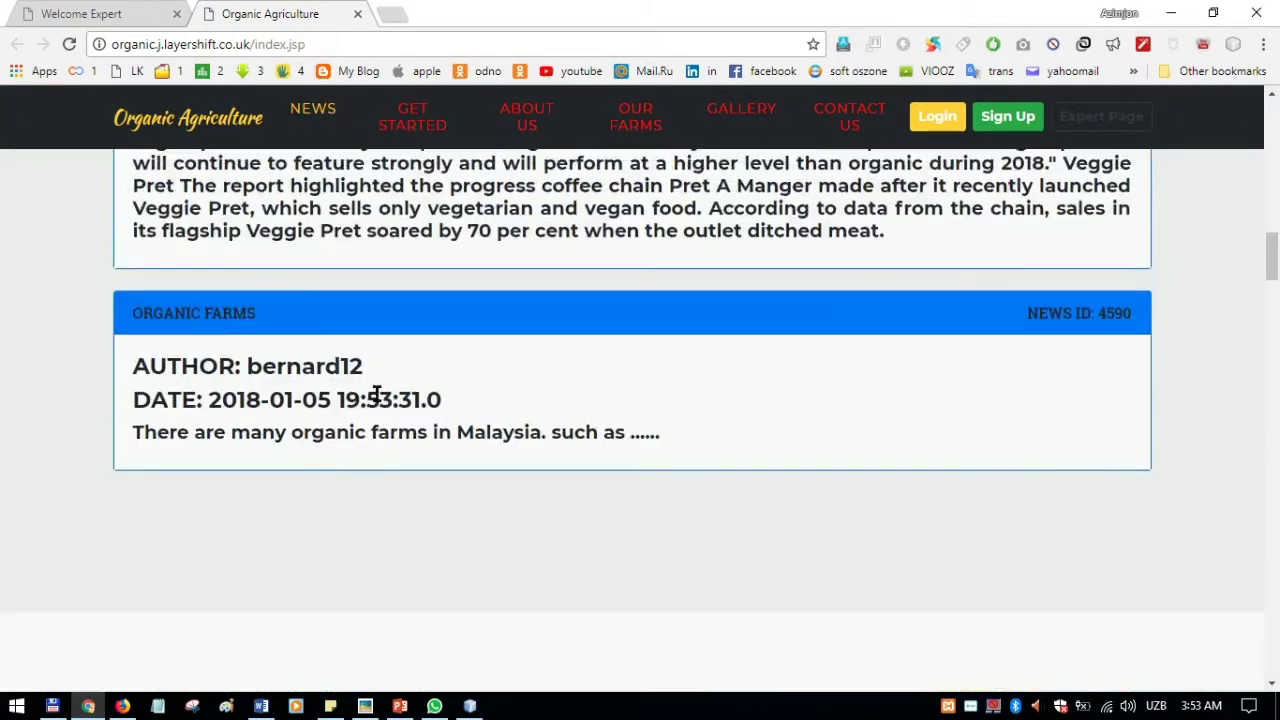
Step: Highlight the new 'Organic Farms' post's title, header and news ID 4590
drag(158, 313, 254, 311)
click(251, 316)
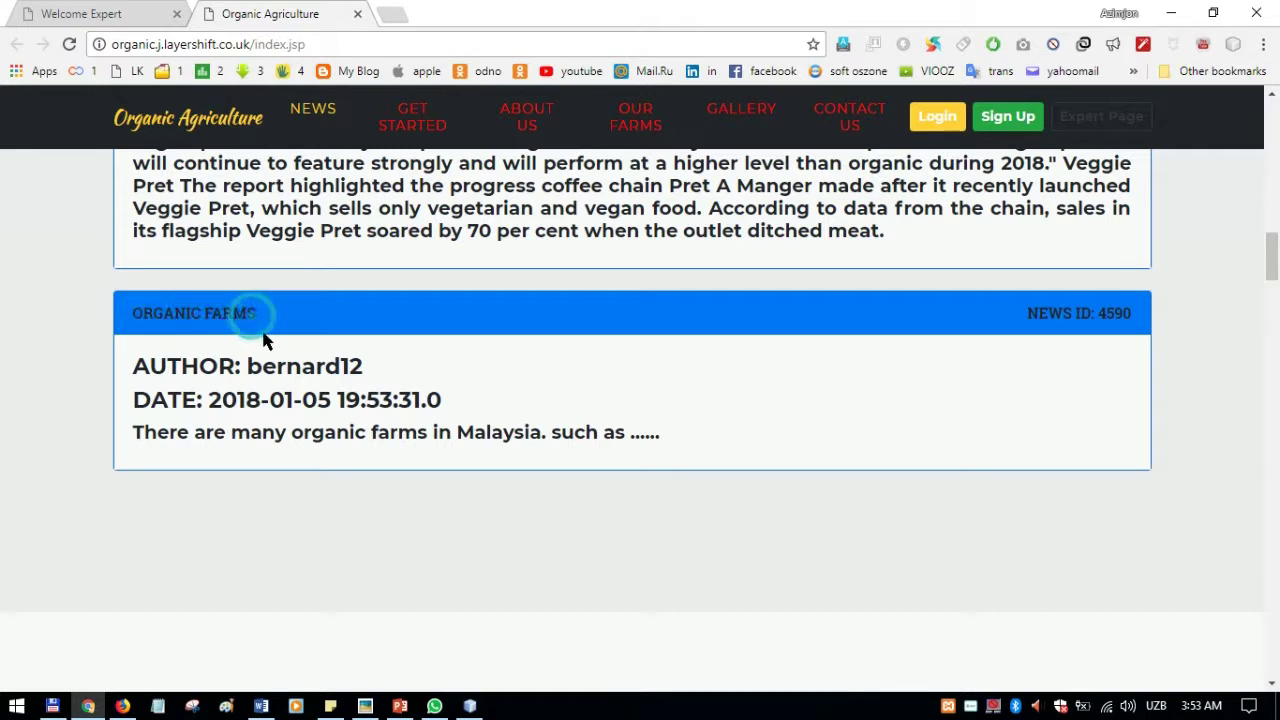
drag(131, 317, 263, 323)
click(265, 320)
drag(1099, 312, 1135, 314)
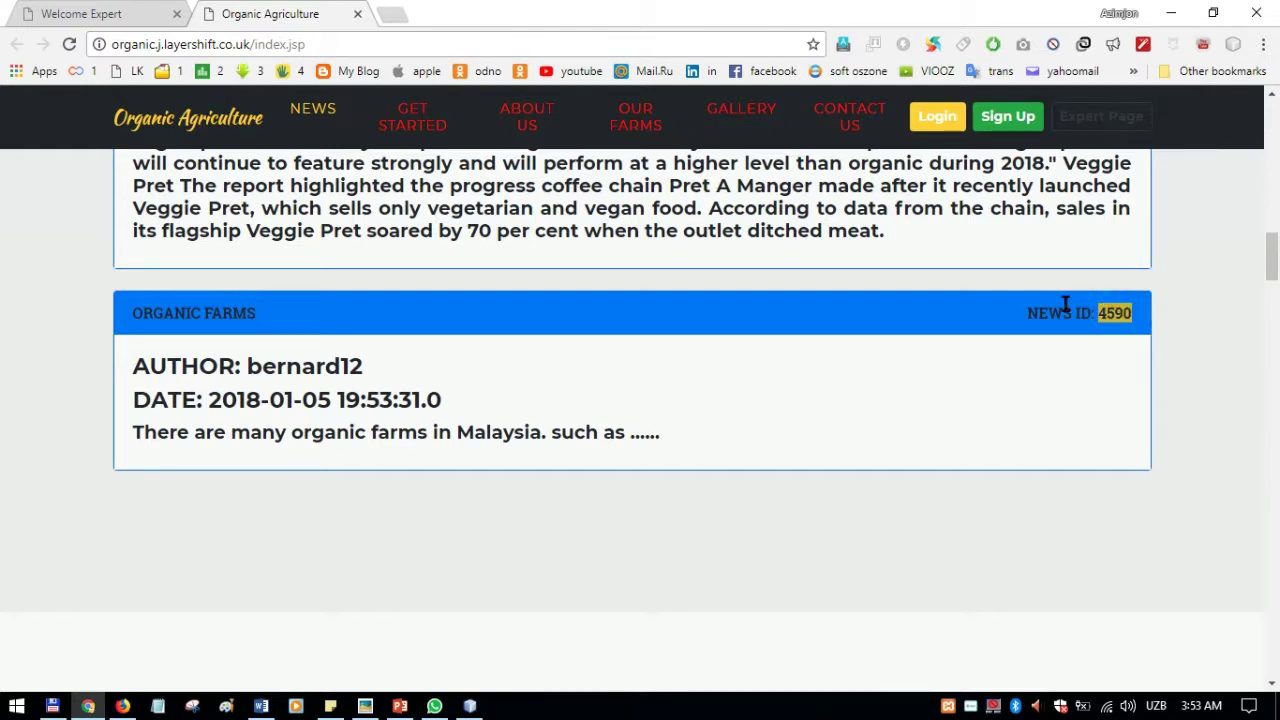
drag(133, 310, 248, 311)
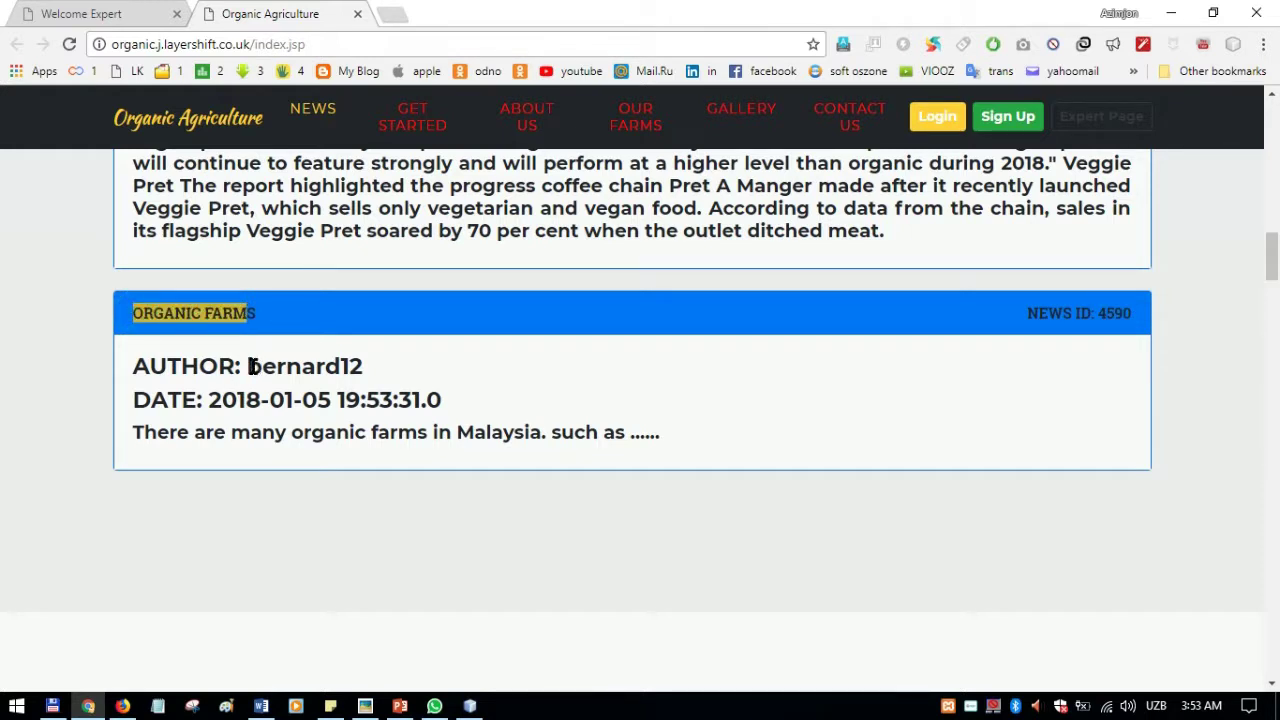